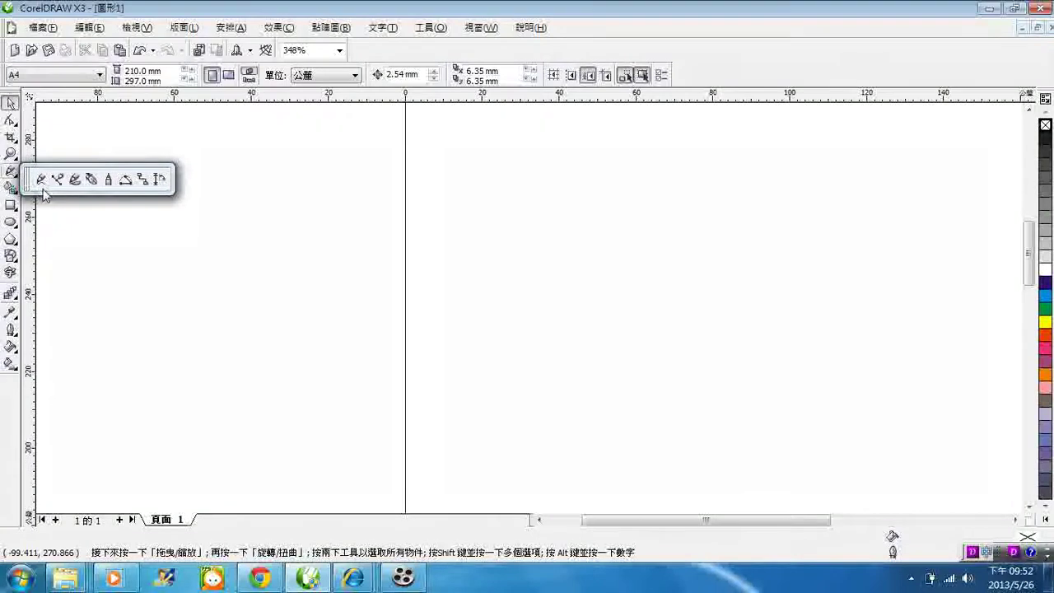
Step: Draw two crossing straight lines and a wavy curve with the Freehand tool to the left of the page
key(super)
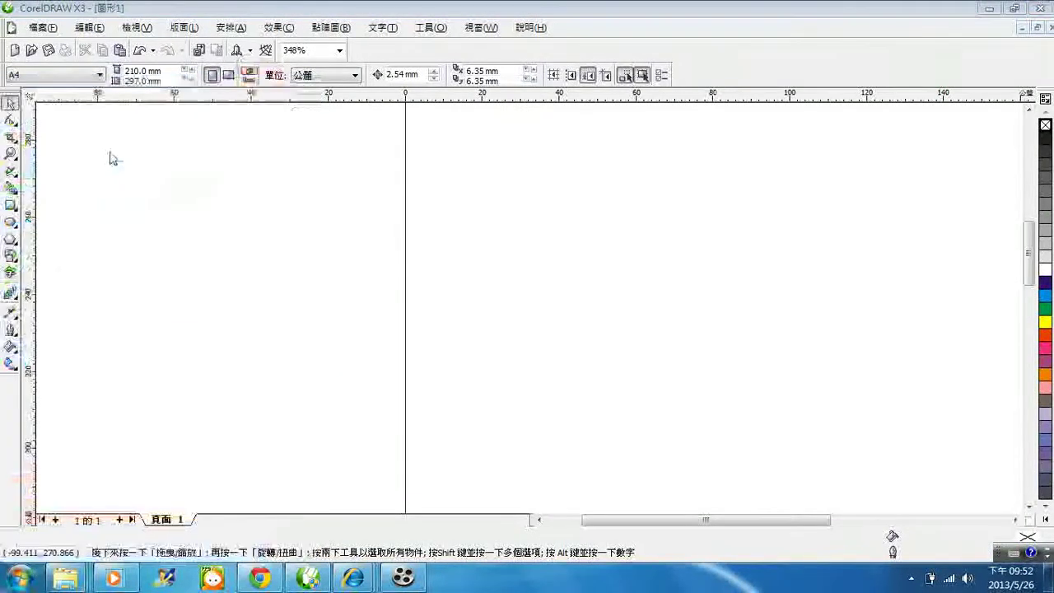
click(16, 176)
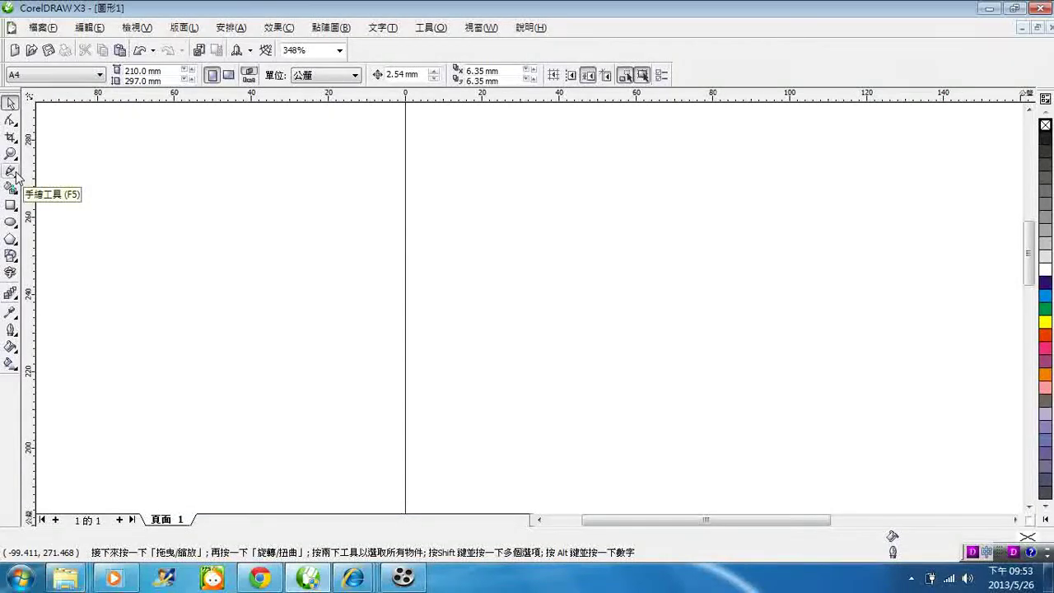
click(12, 172)
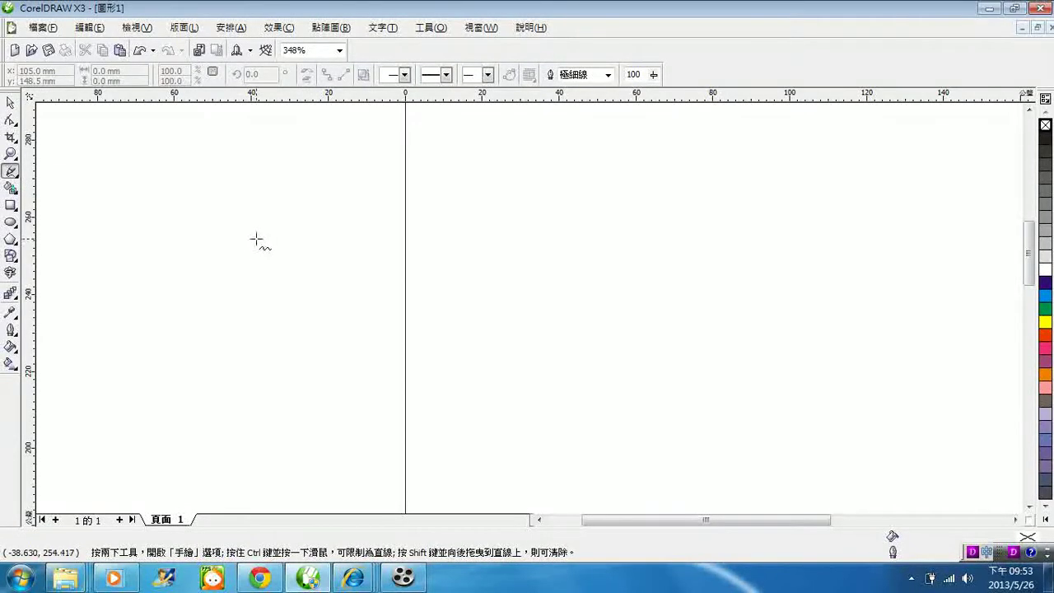
click(207, 248)
click(309, 245)
click(265, 204)
click(262, 282)
drag(288, 285, 412, 274)
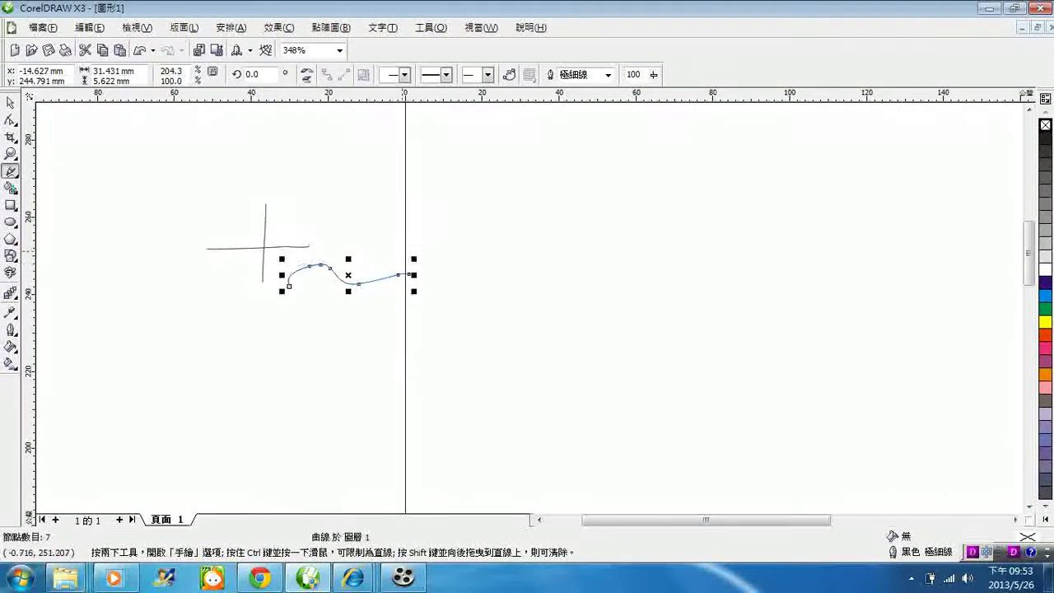
Step: Undo the wavy curve and the two crossing lines
key(ctrl+z)
key(ctrl+z)
key(ctrl+z)
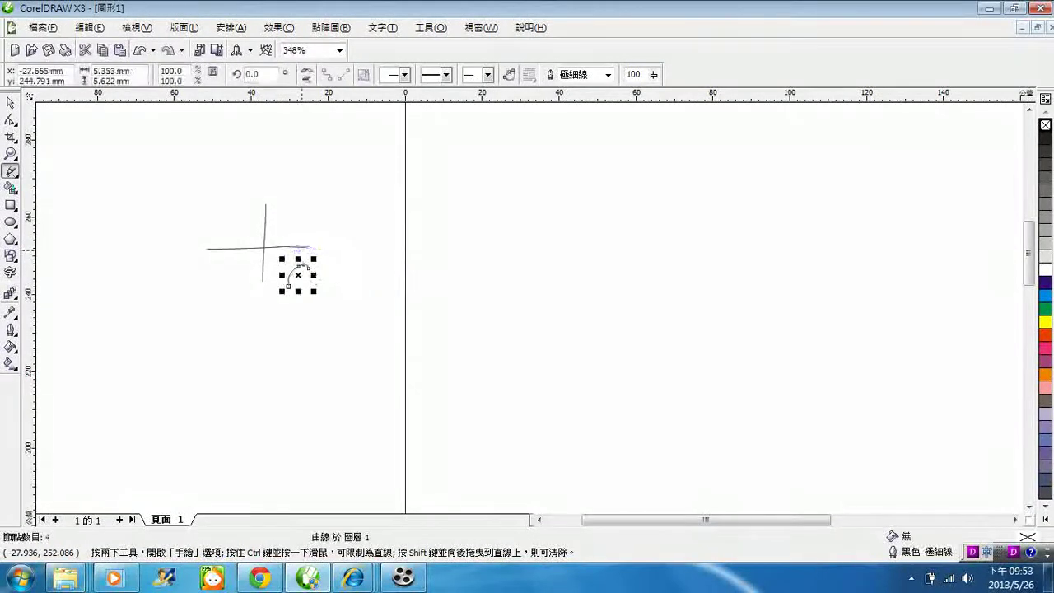
key(ctrl+z)
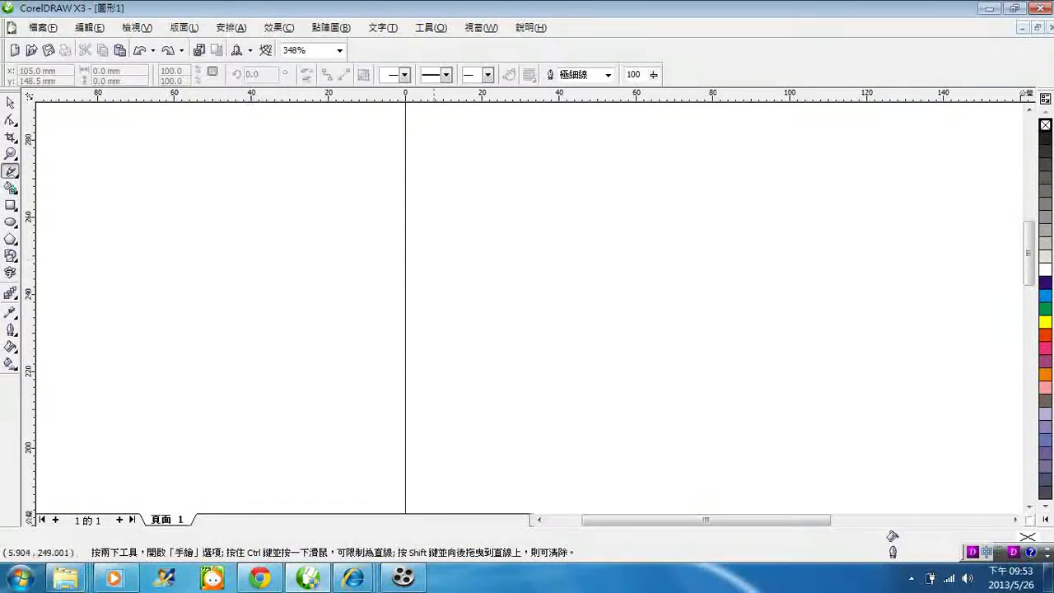
Step: Draw a looping freehand curve about 79 mm wide across the page's left edge, and undo it
mouse_move(238, 298)
mouse_down()
mouse_move(341, 269)
mouse_move(300, 306)
mouse_move(370, 236)
mouse_move(403, 273)
mouse_move(375, 274)
mouse_move(501, 221)
mouse_move(450, 269)
mouse_move(521, 194)
mouse_move(542, 217)
mouse_up()
key(shift+F2)
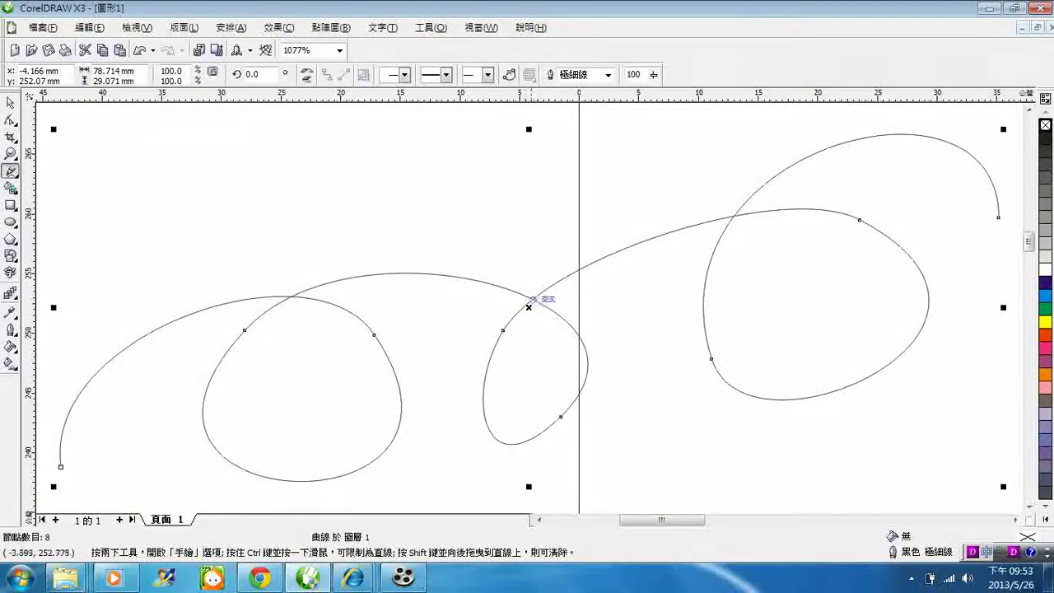
key(ctrl+z)
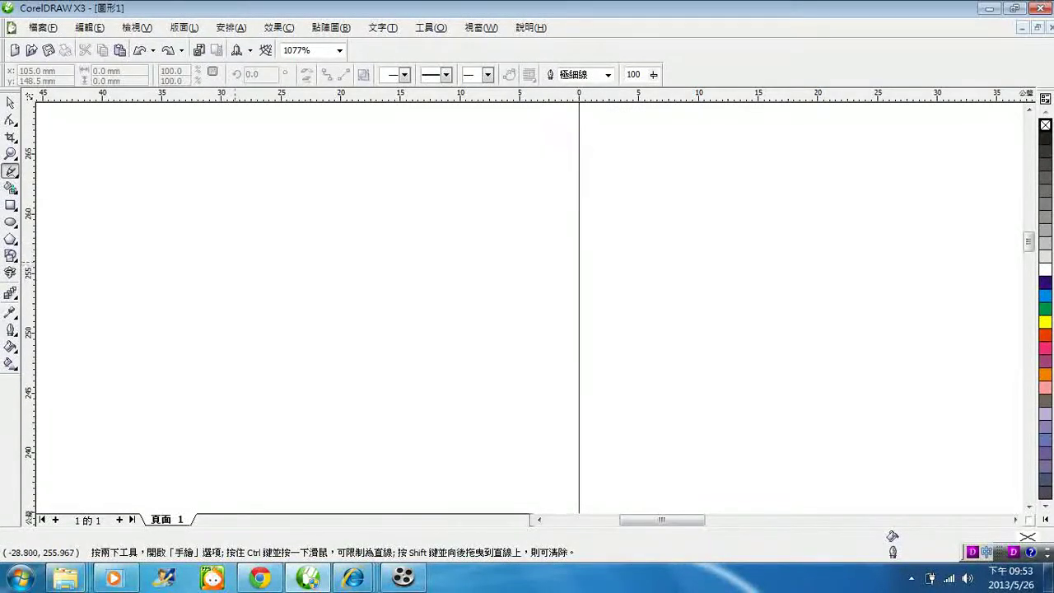
Step: Draw a straight freehand line about 36 mm wide across the page's left edge and shorten it by moving its left end node inward
click(235, 260)
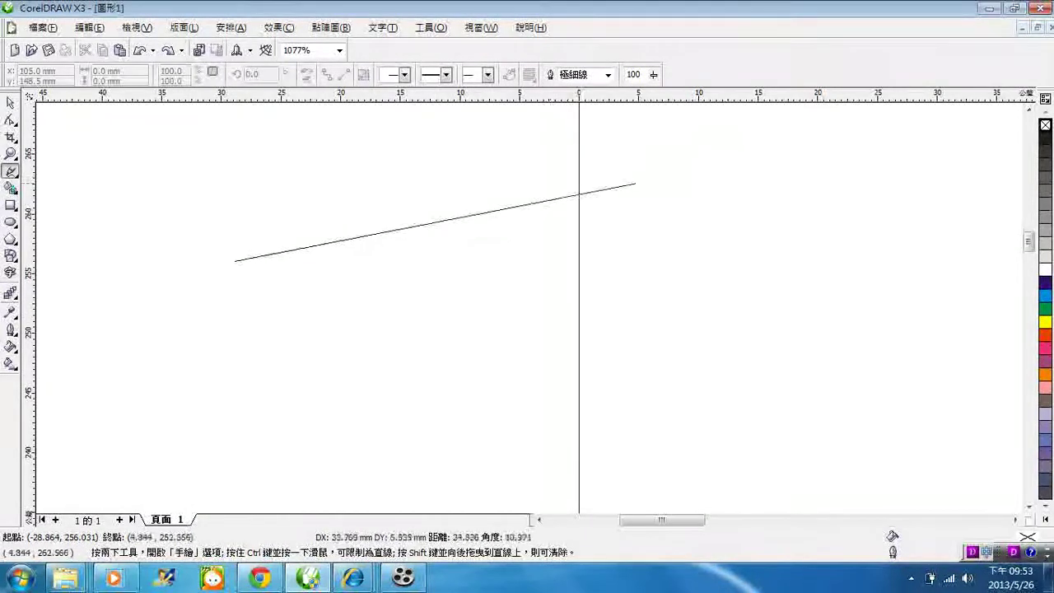
click(662, 176)
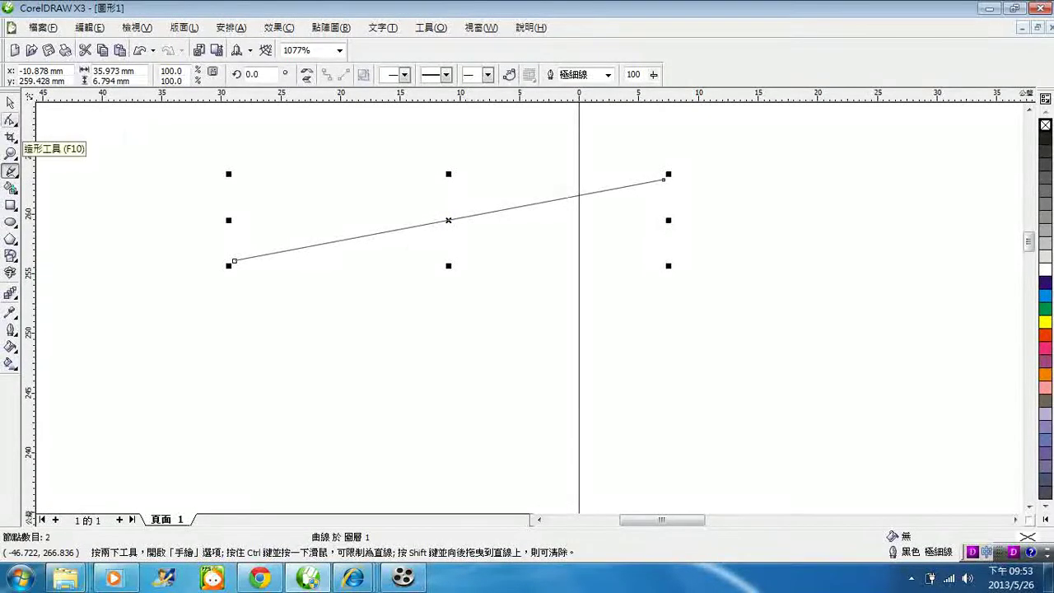
click(13, 122)
click(39, 128)
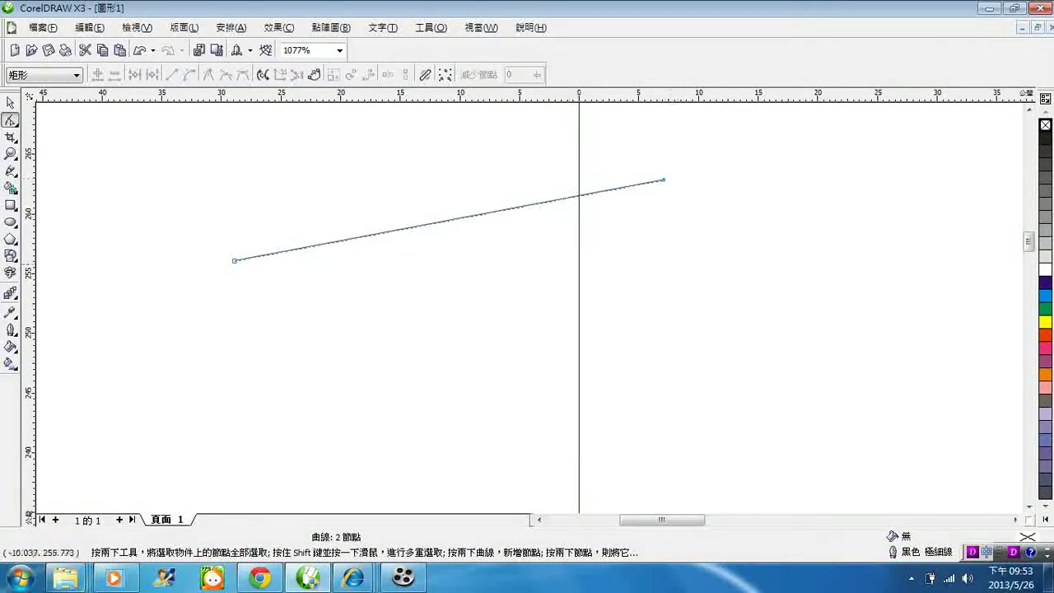
scroll(234, 260, up, 3)
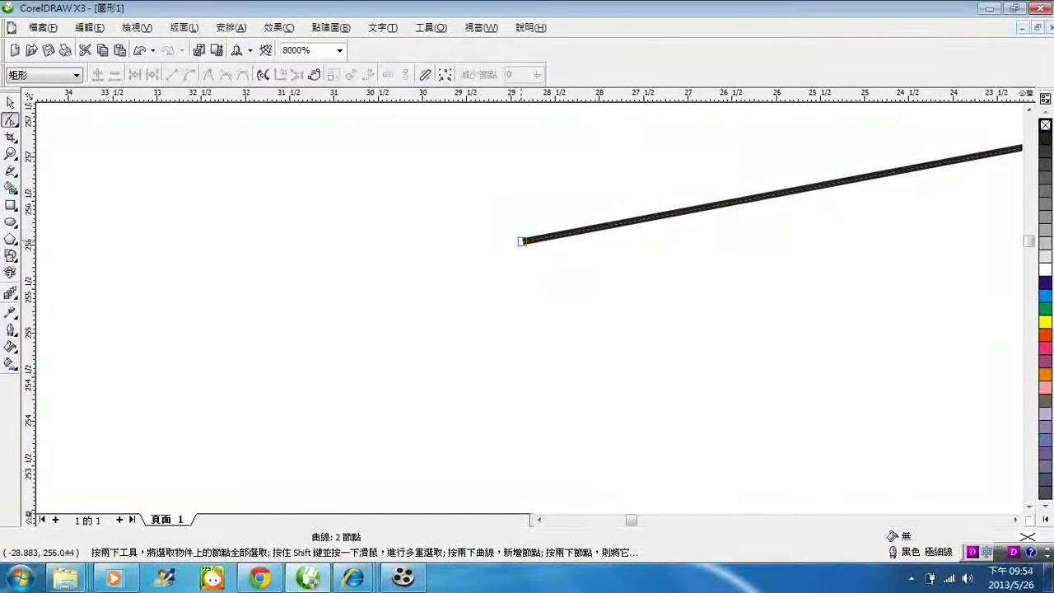
key(shift+F2)
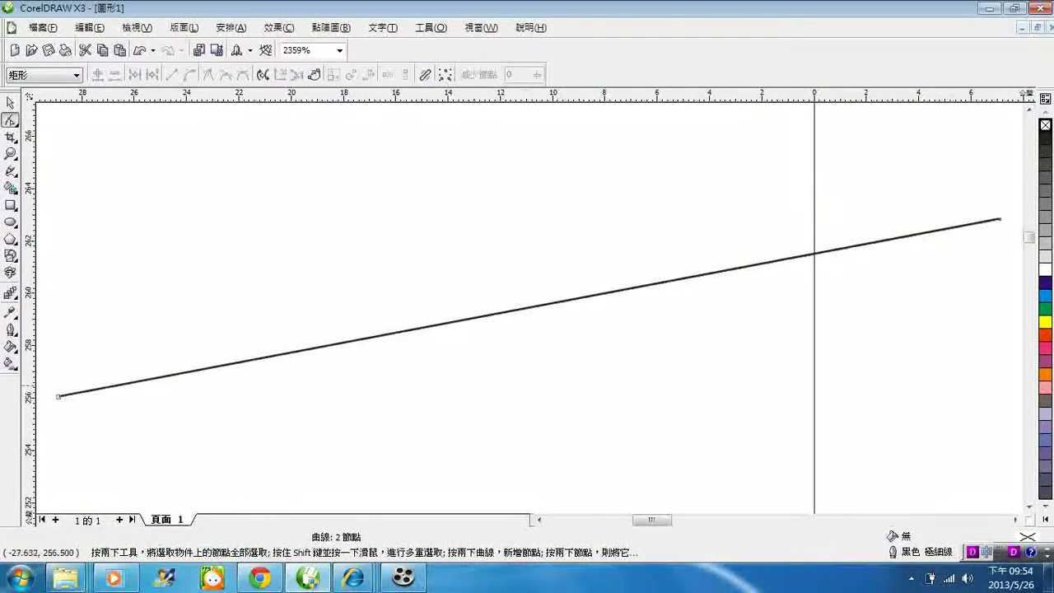
drag(58, 396, 204, 297)
scroll(827, 284, down, 1)
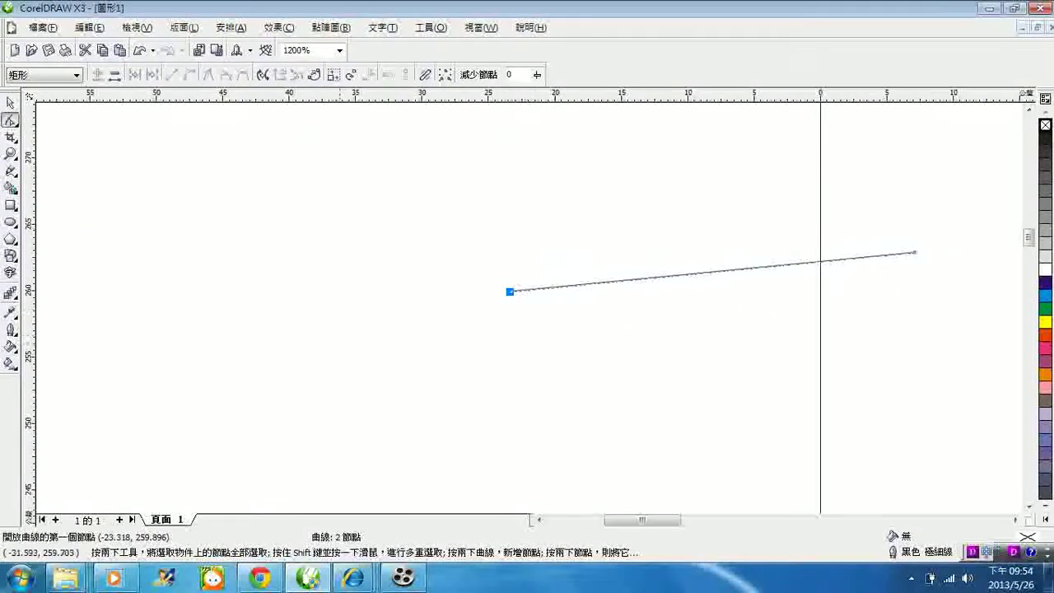
Step: Draw four straight freehand lines left of the page, two shallow and two steep, crossing each other in a hash pattern
click(11, 170)
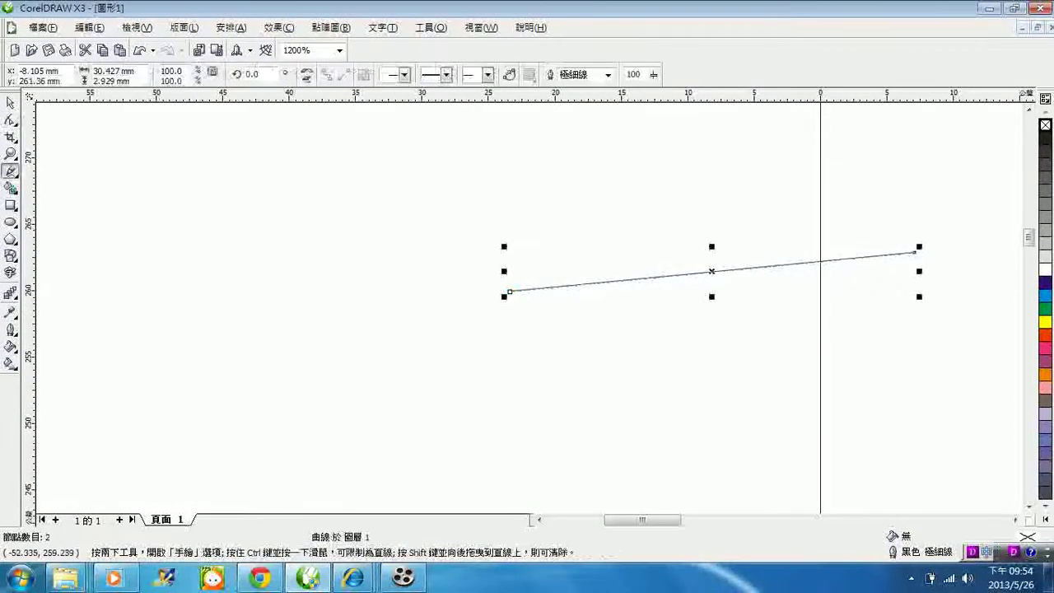
click(346, 400)
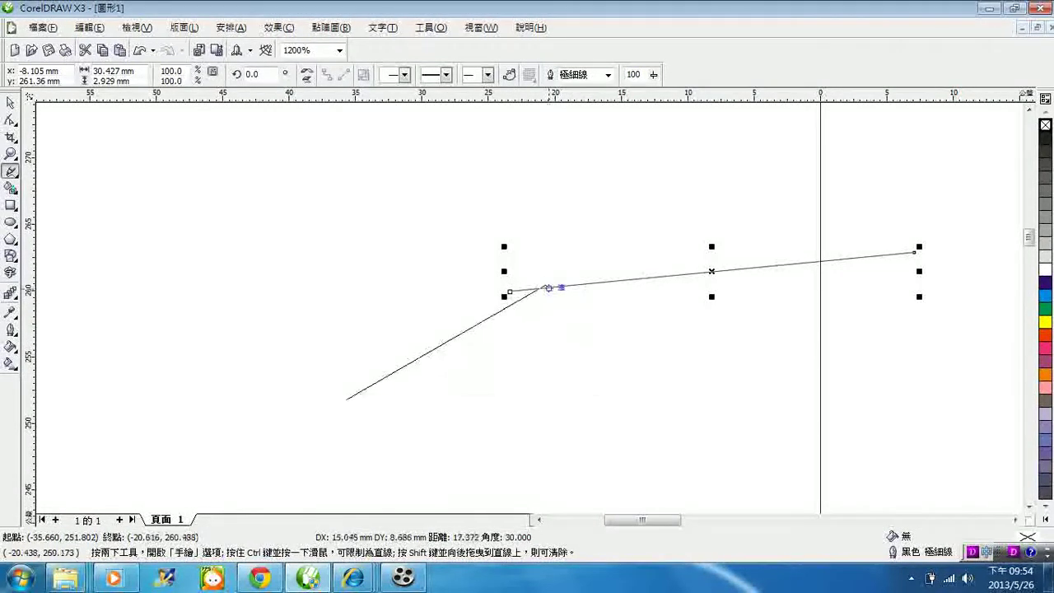
click(619, 318)
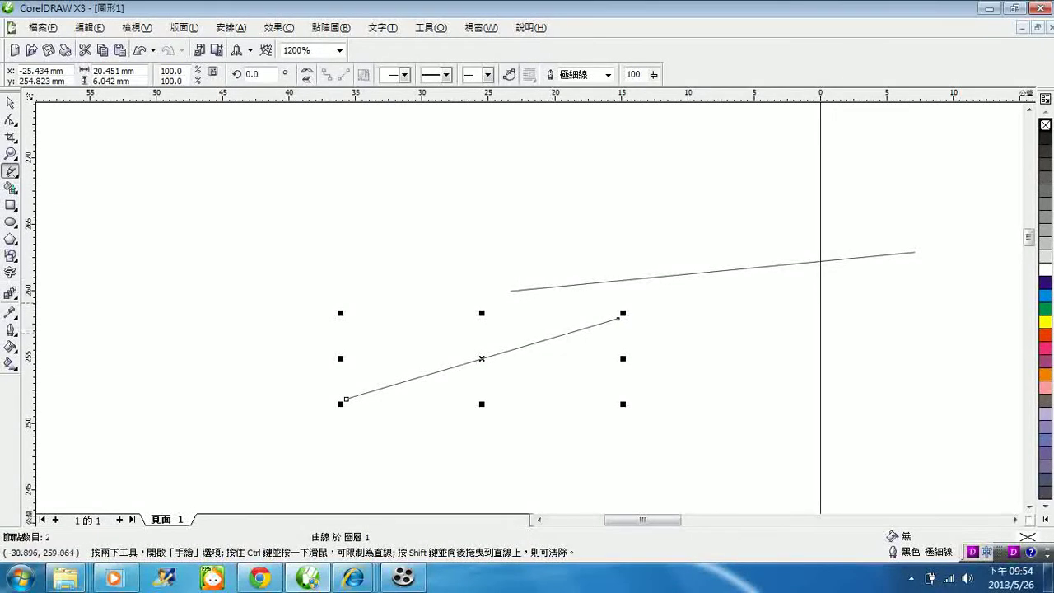
click(374, 281)
key(ctrl+z)
click(319, 304)
click(594, 247)
click(399, 247)
click(457, 405)
click(466, 200)
click(538, 418)
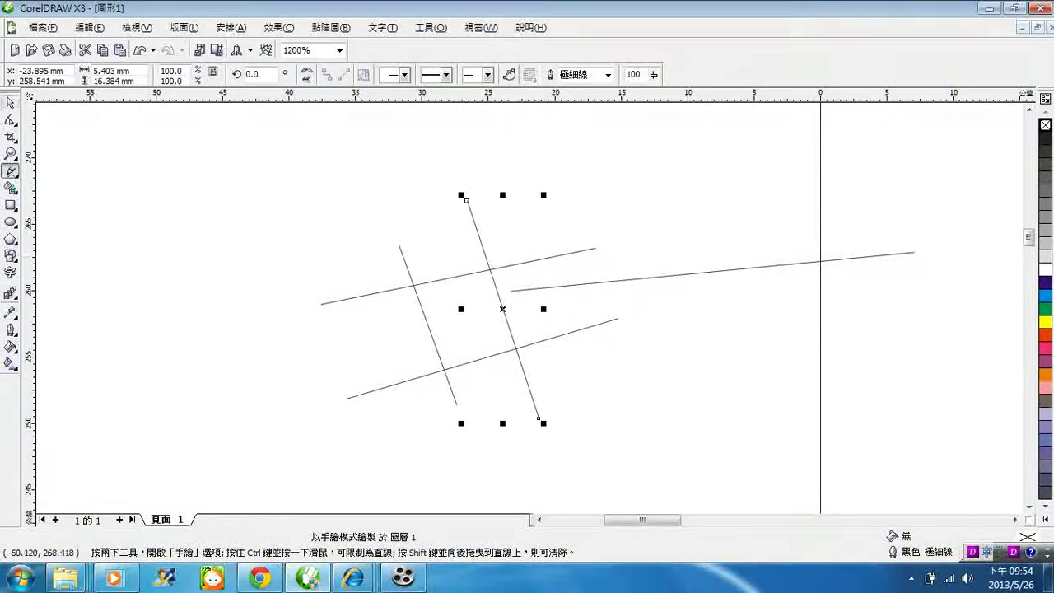
Step: Cut the separate long line that crosses the page's left edge
click(10, 103)
click(628, 280)
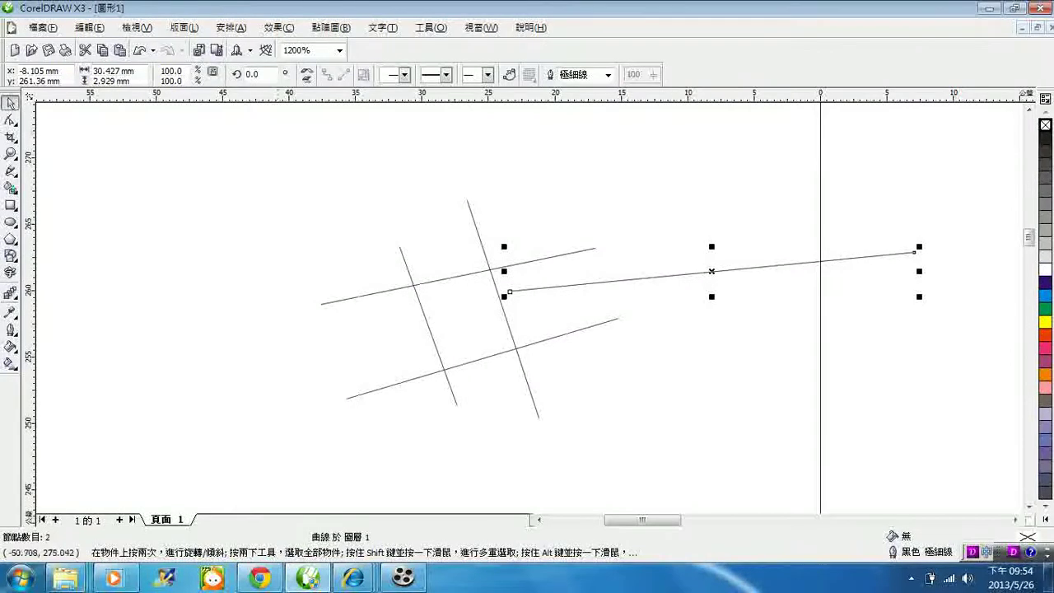
click(85, 51)
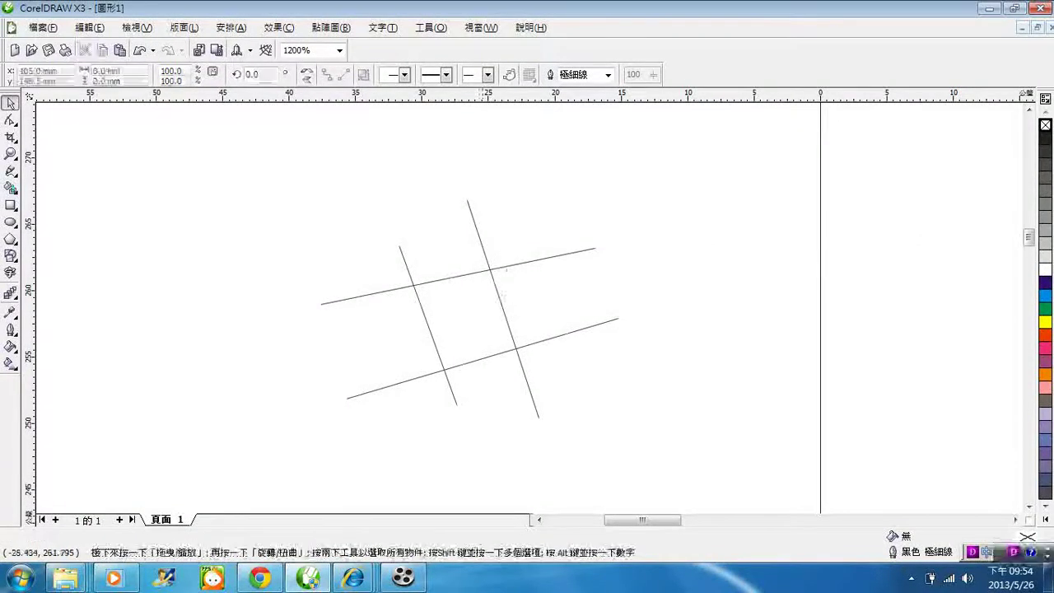
Step: Reshape the right steep line: move its upper node onto the crossing of the upper and left lines and its lower node further right
click(469, 208)
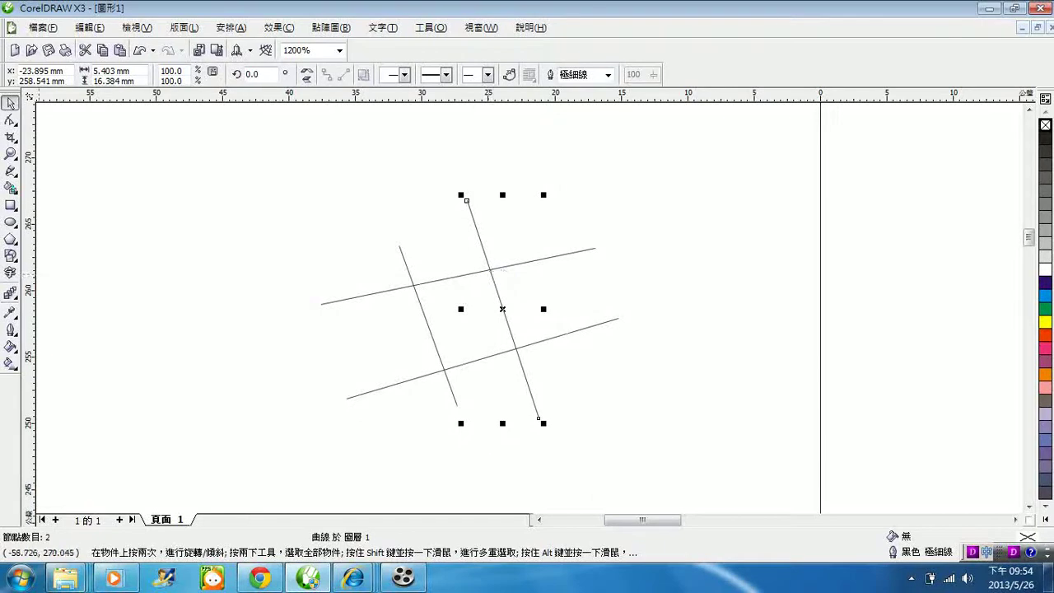
click(11, 120)
drag(467, 200, 413, 285)
drag(538, 418, 620, 387)
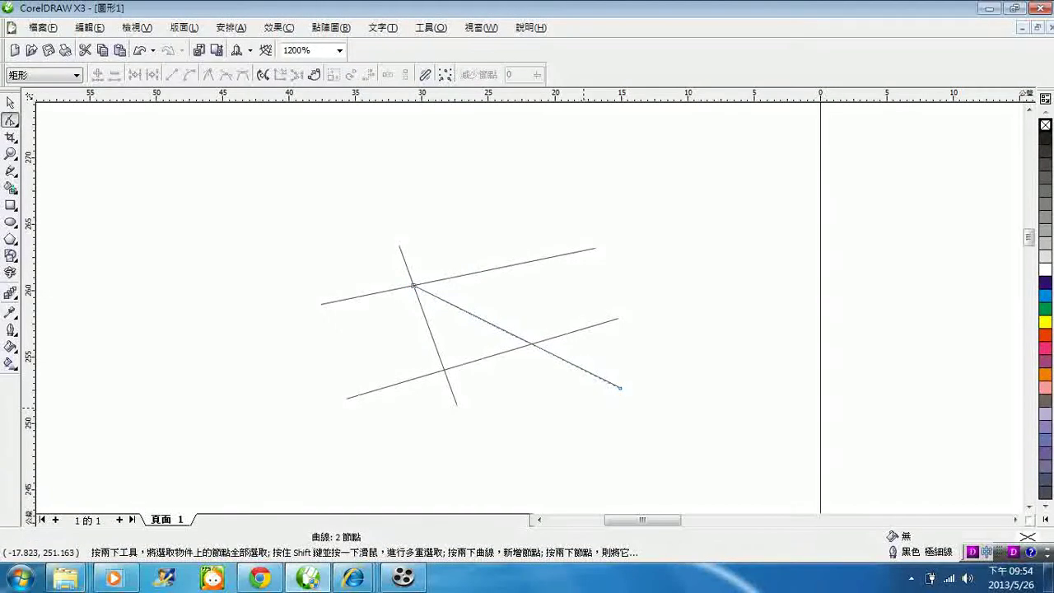
key(space)
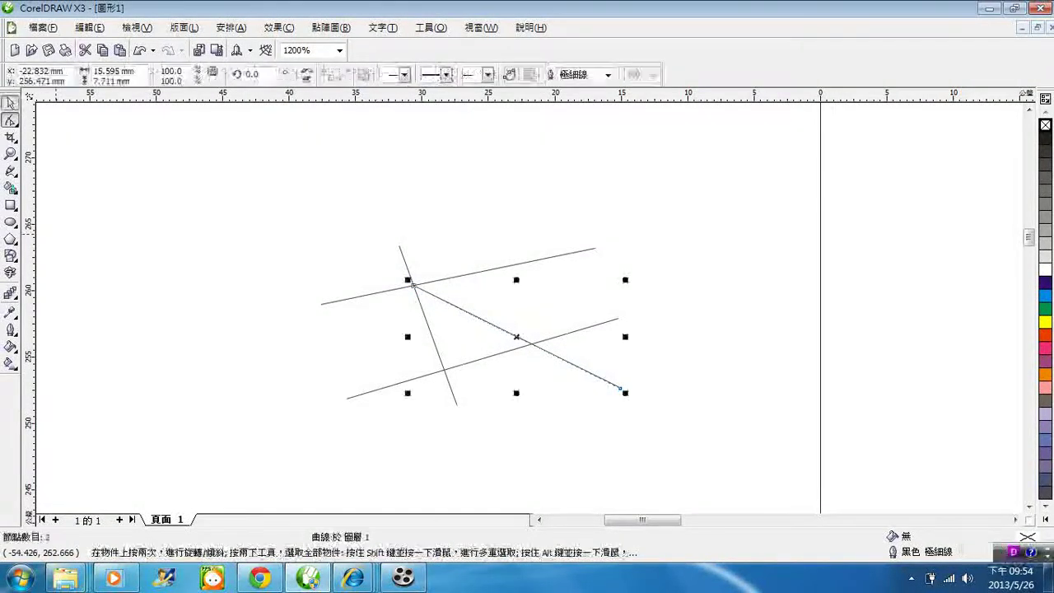
key(Escape)
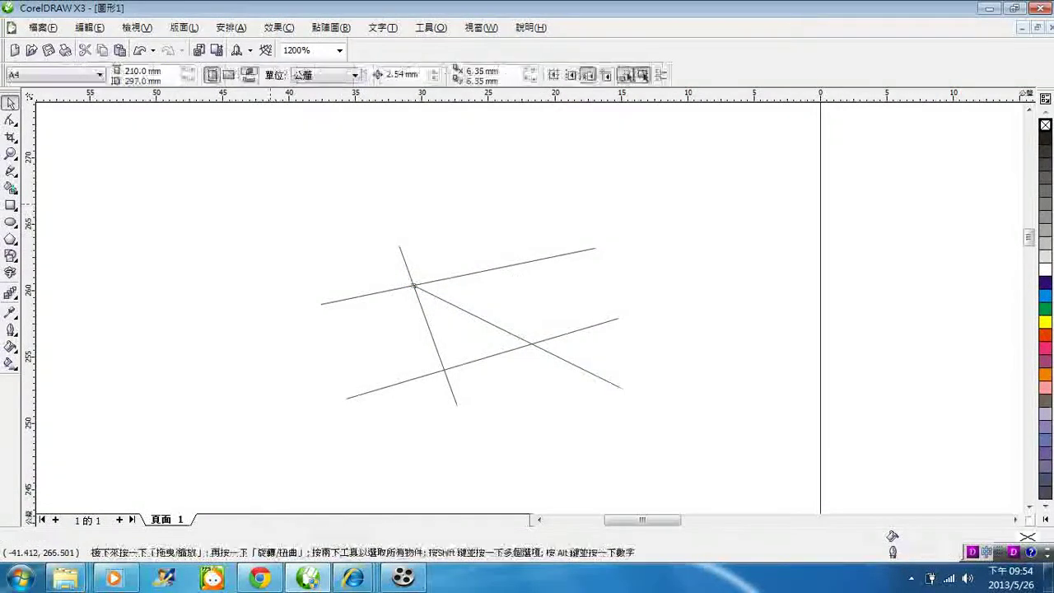
Step: Select all four lines with a marquee, and deselect them
drag(264, 191, 701, 434)
drag(225, 171, 708, 408)
key(shift+F2)
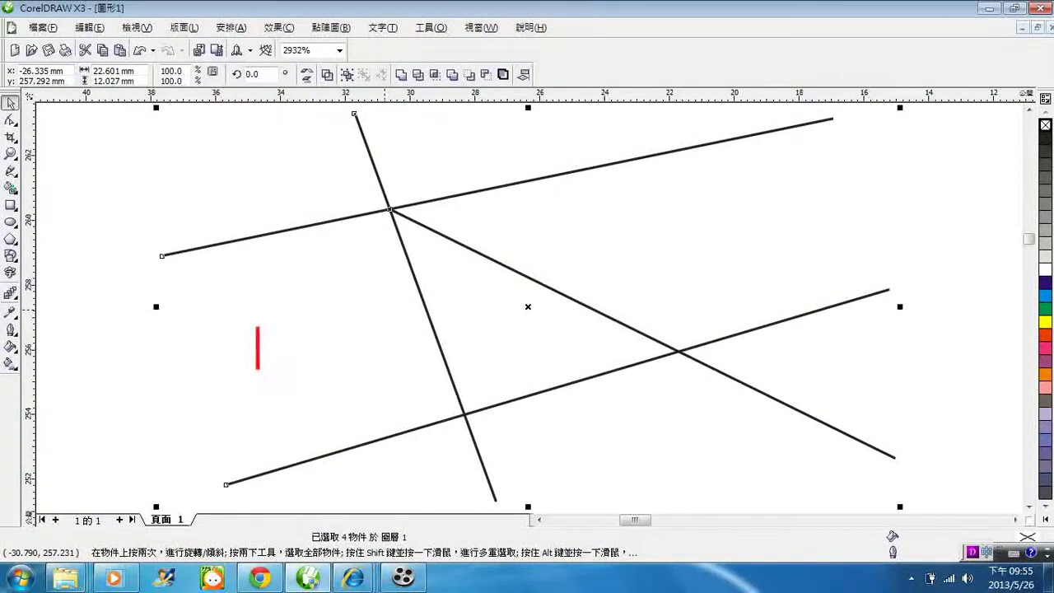
text(ctrl+a)
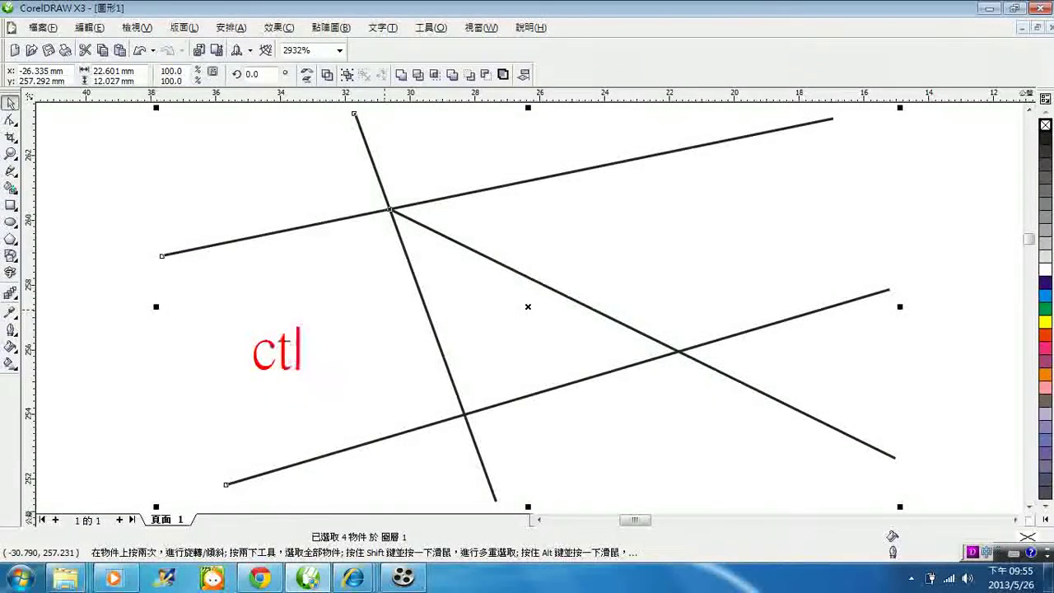
key(Return)
key(Escape)
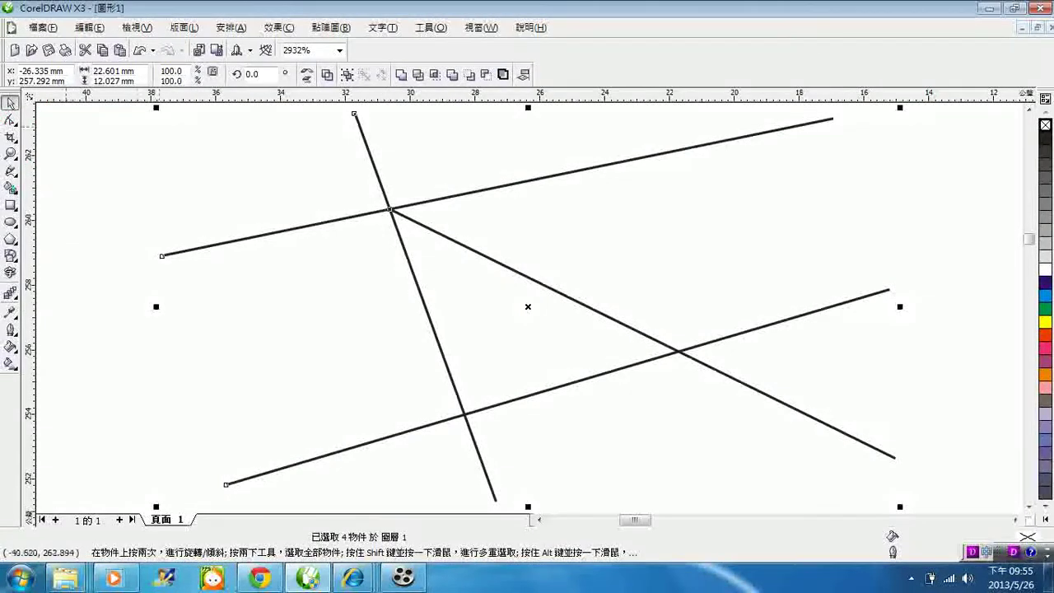
click(109, 195)
drag(20, 104, 83, 140)
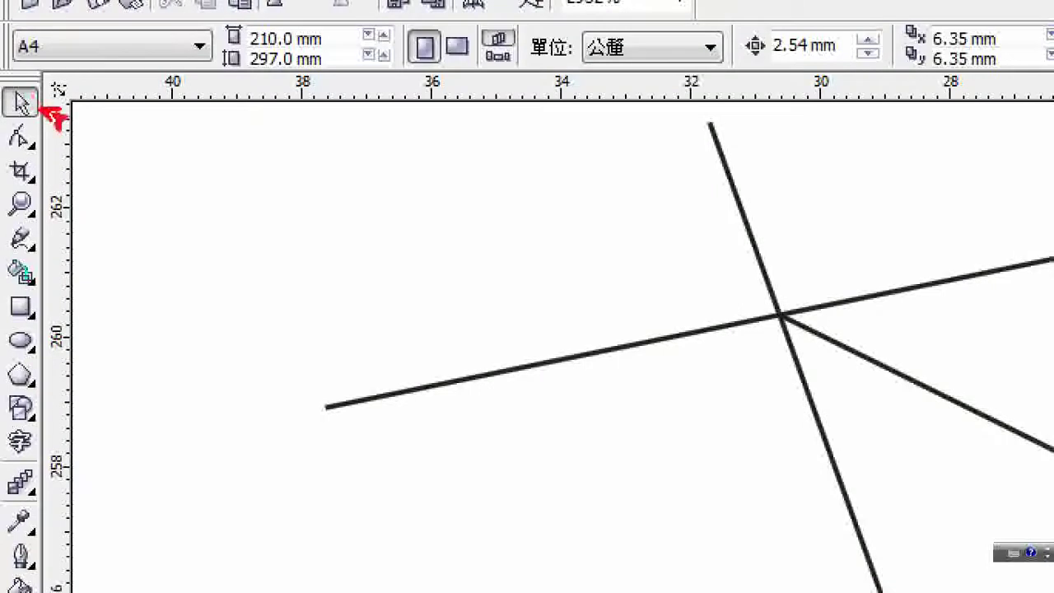
drag(171, 169, 322, 184)
drag(266, 111, 197, 361)
mouse_move(239, 266)
mouse_down()
mouse_move(317, 258)
mouse_move(295, 318)
mouse_move(362, 326)
mouse_up()
mouse_move(419, 156)
mouse_down()
mouse_move(440, 307)
mouse_move(527, 261)
mouse_up()
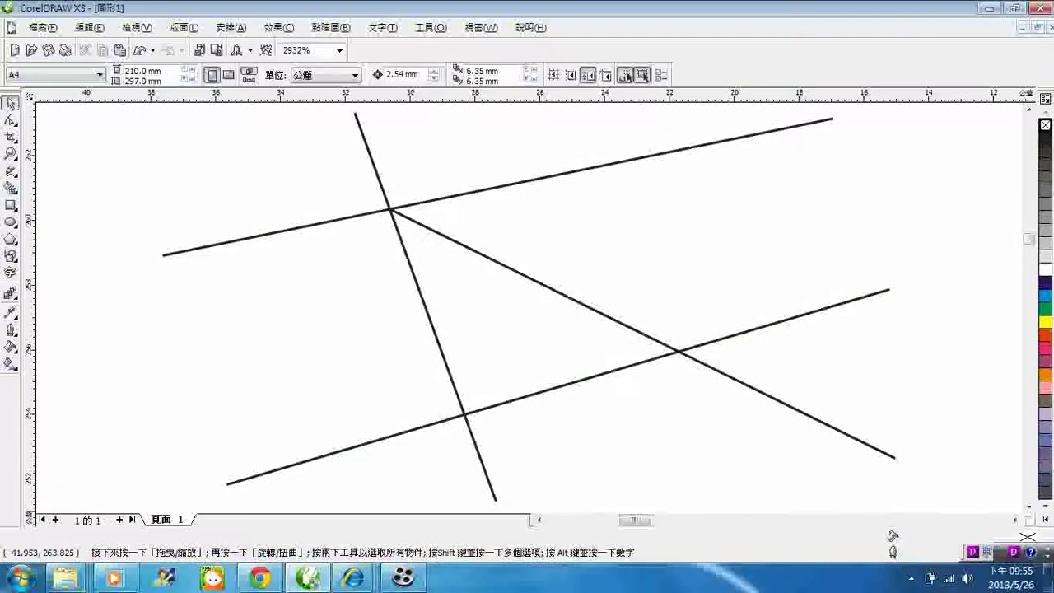
Step: Select all four crossing lines and open the Outline Pen dialog for them
double_click(11, 102)
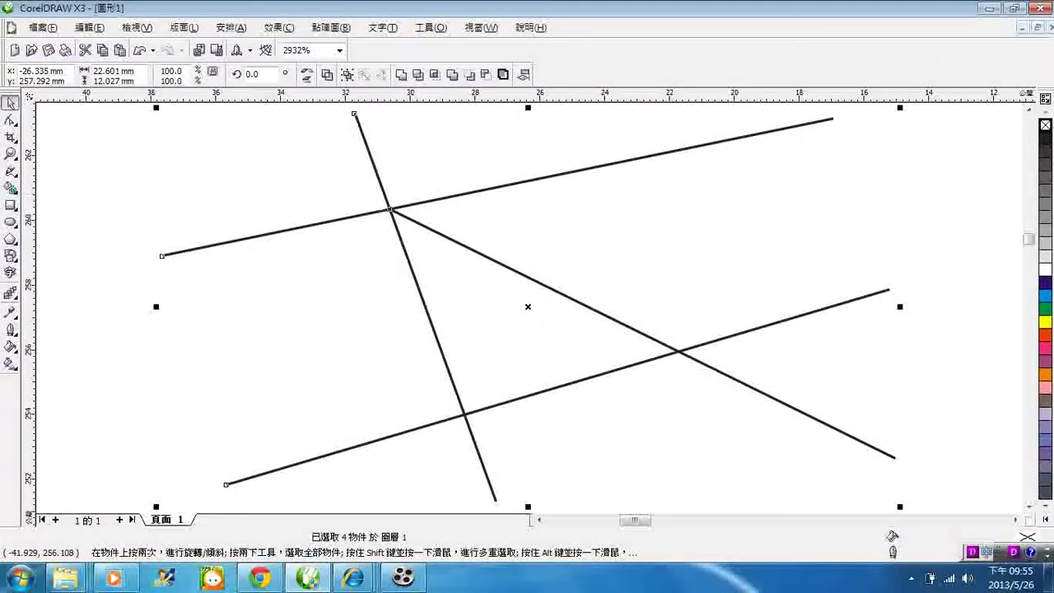
click(11, 329)
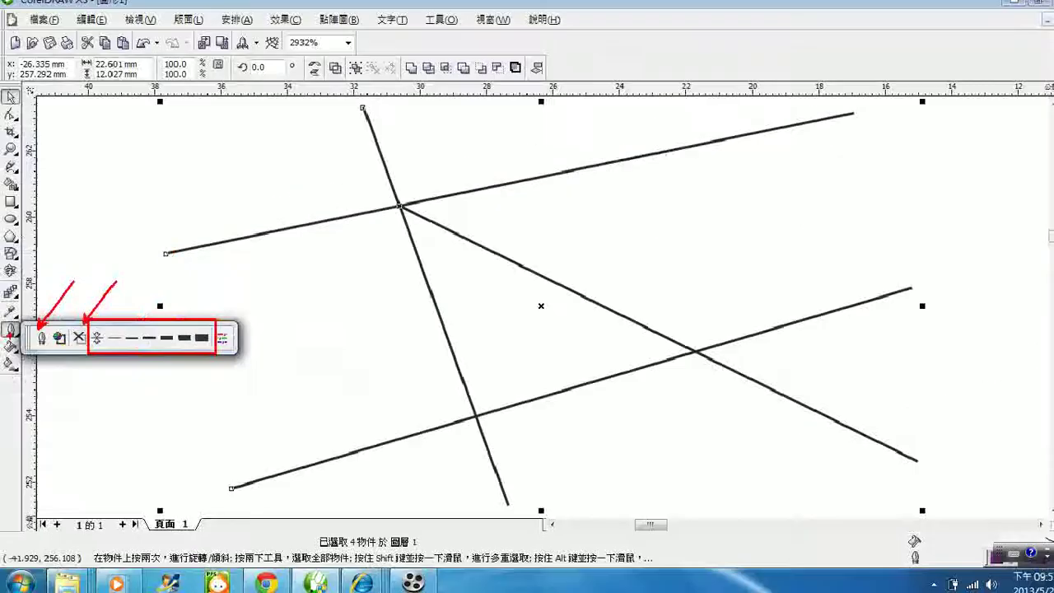
click(12, 333)
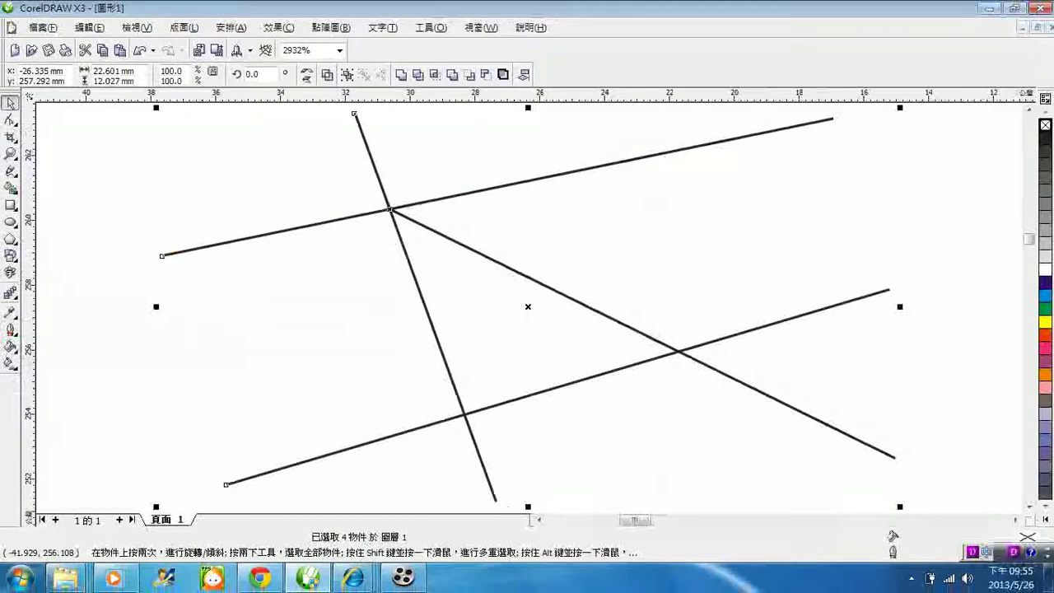
click(12, 331)
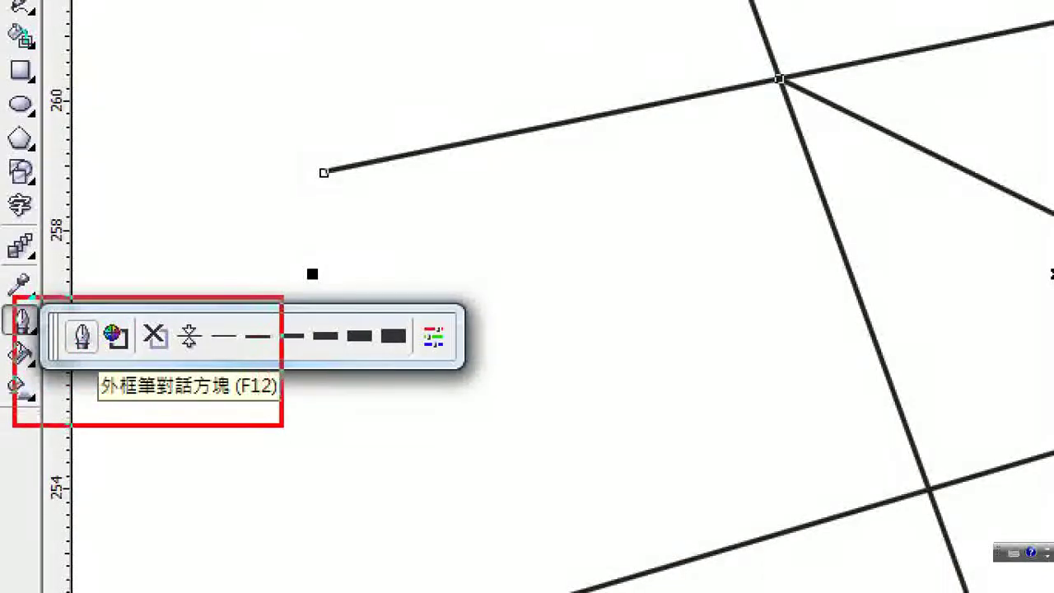
click(82, 335)
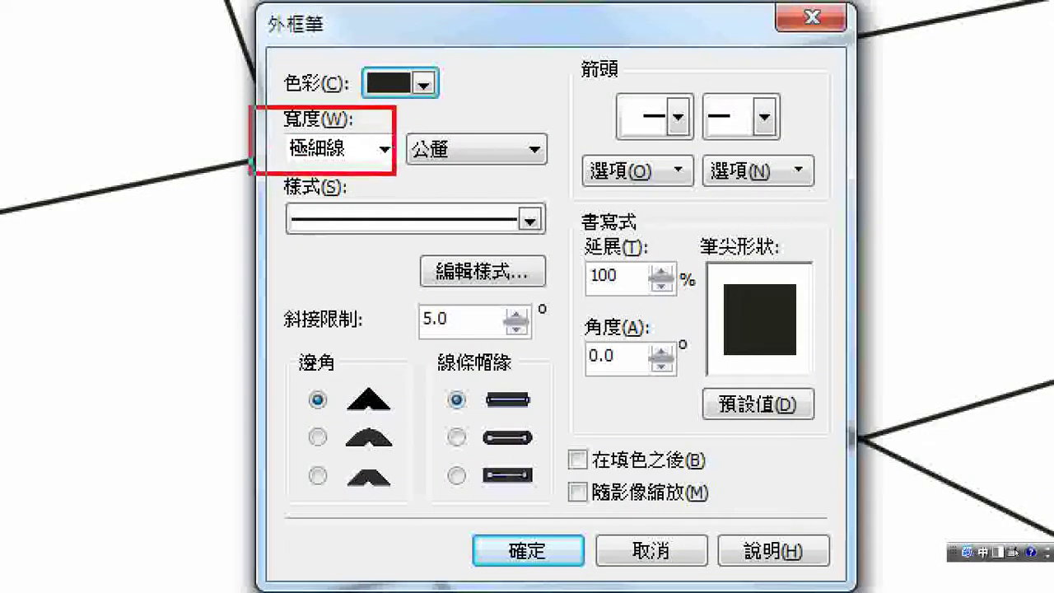
mouse_move(427, 331)
mouse_down()
mouse_move(484, 413)
mouse_move(557, 471)
mouse_up()
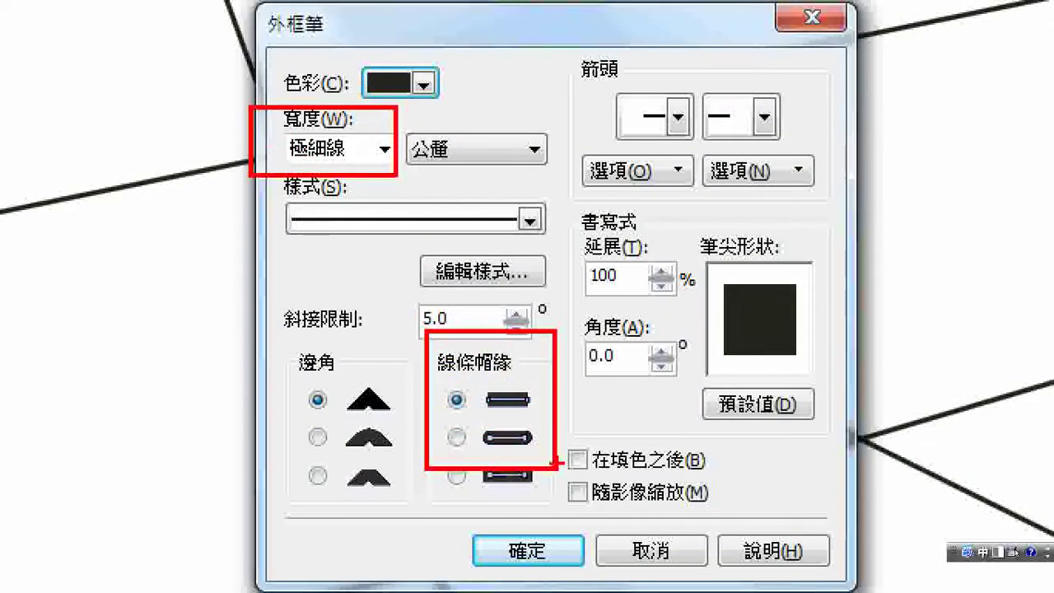
key(ctrl+z)
drag(415, 420, 544, 458)
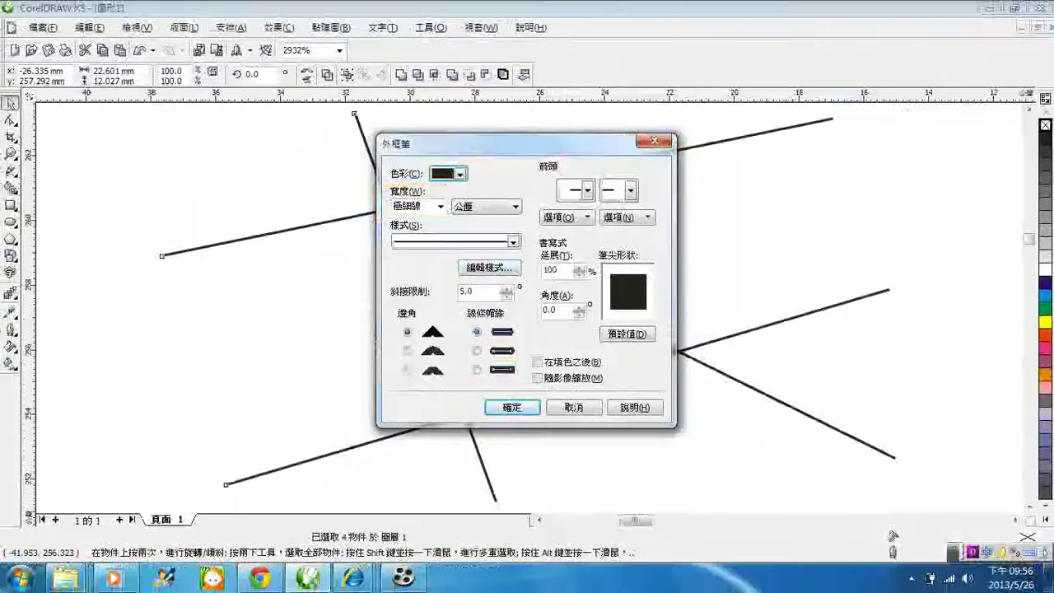
Step: Give the four selected lines a 10 mm outline width with round line caps
click(439, 205)
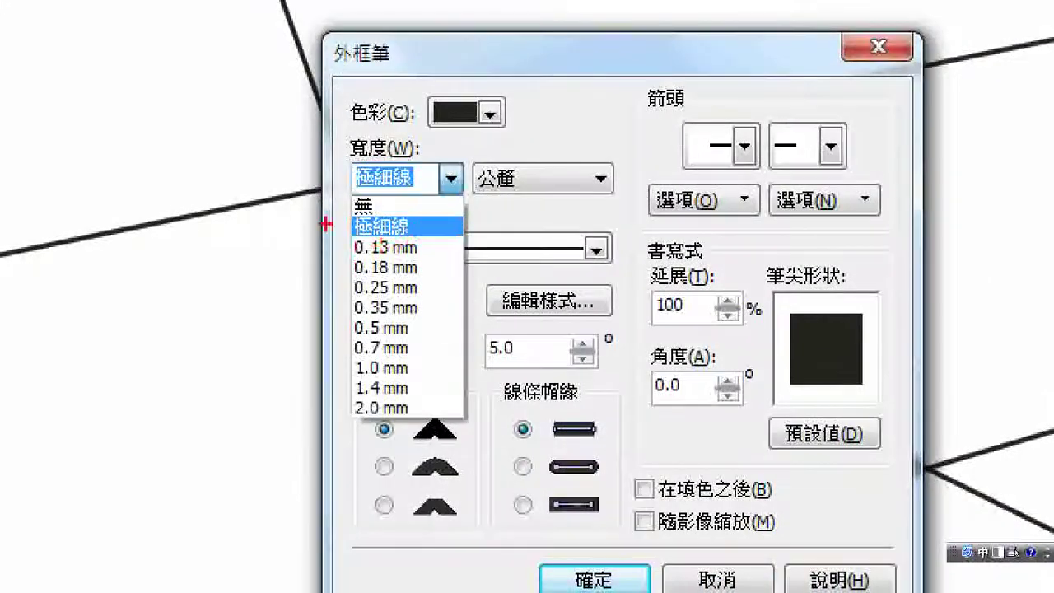
drag(374, 219, 413, 288)
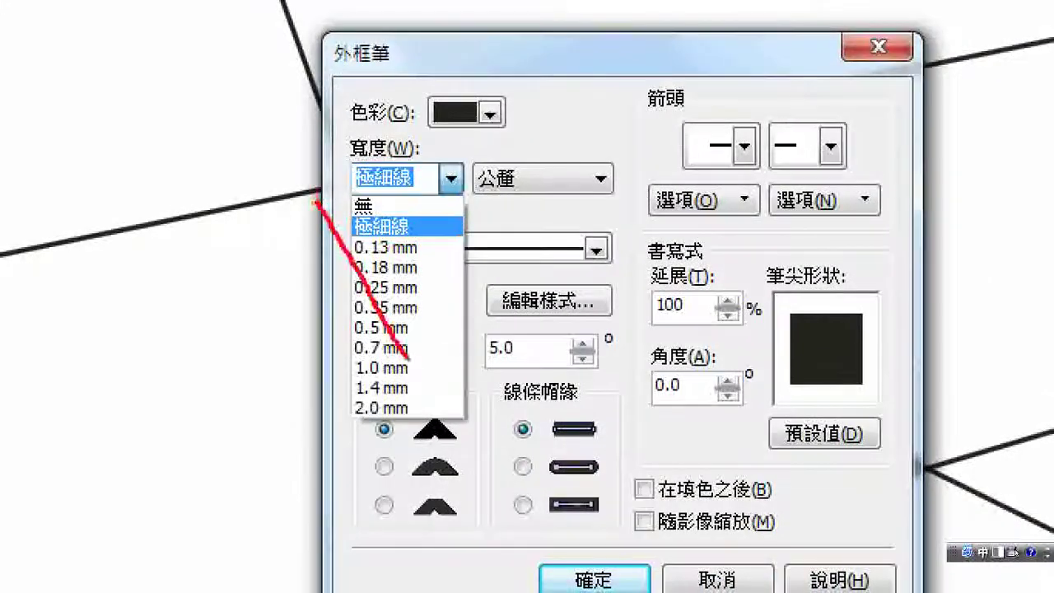
key(e)
mouse_move(302, 194)
mouse_down()
mouse_move(323, 263)
mouse_move(491, 435)
mouse_up()
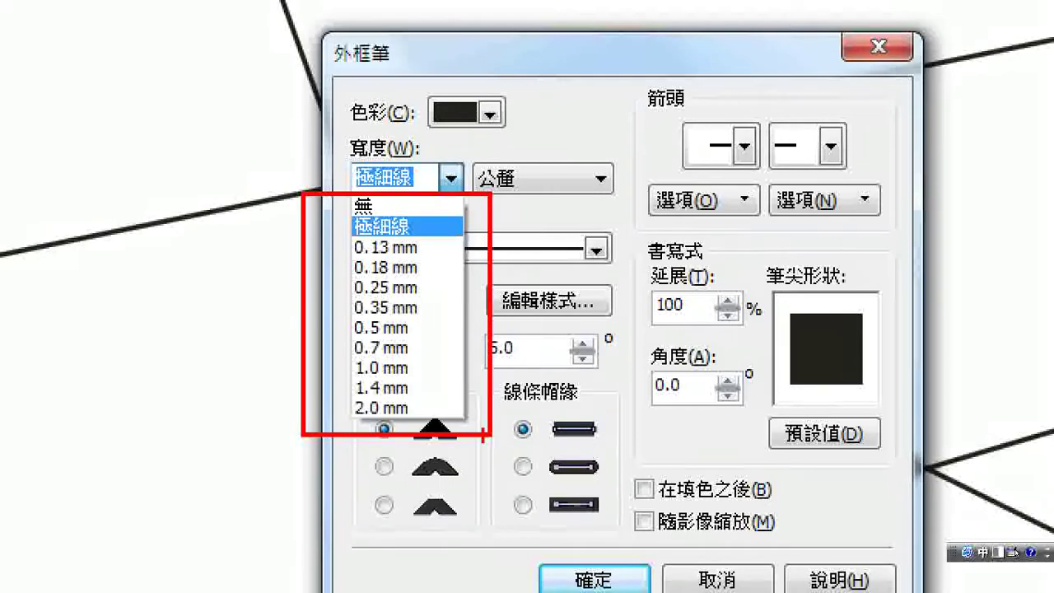
key(Escape)
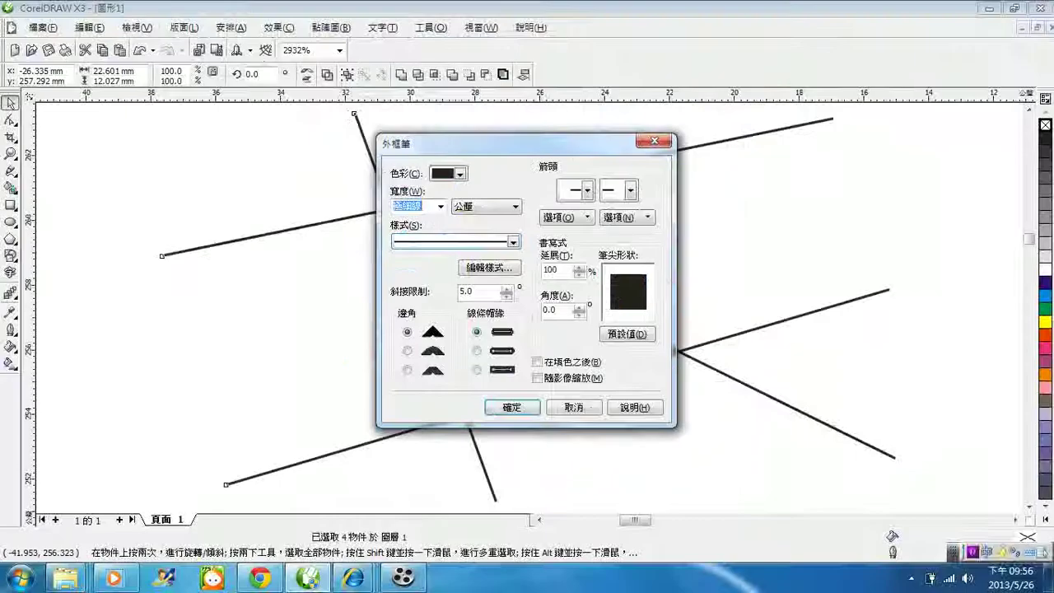
text(10)
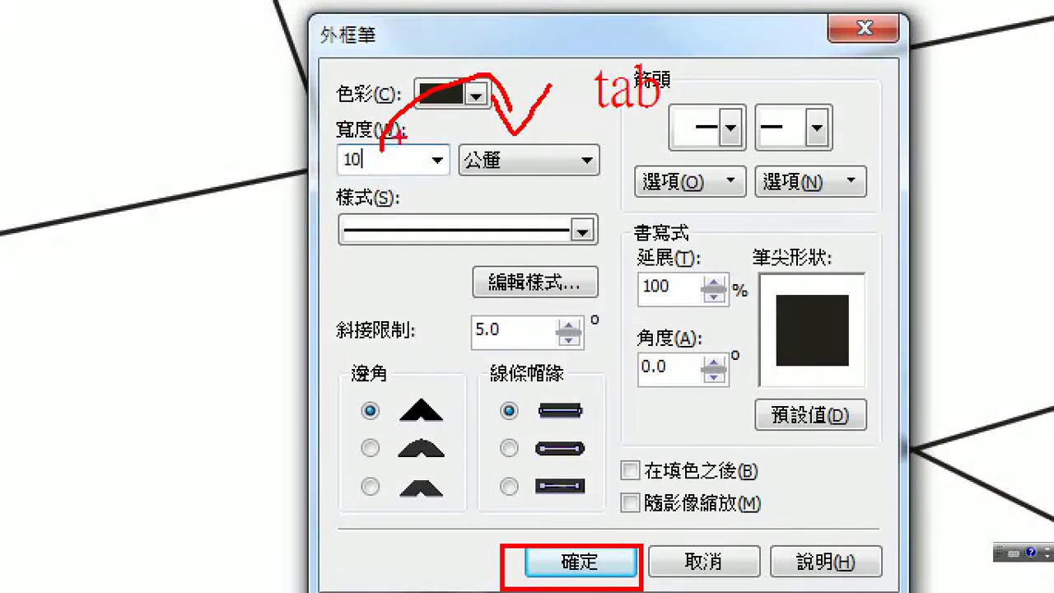
key(Tab)
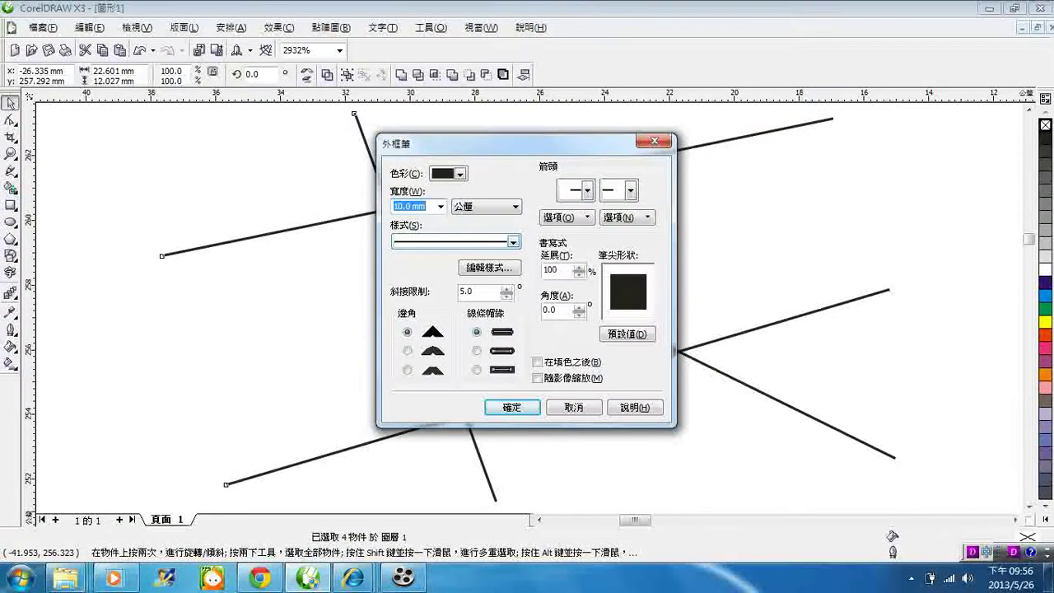
click(476, 350)
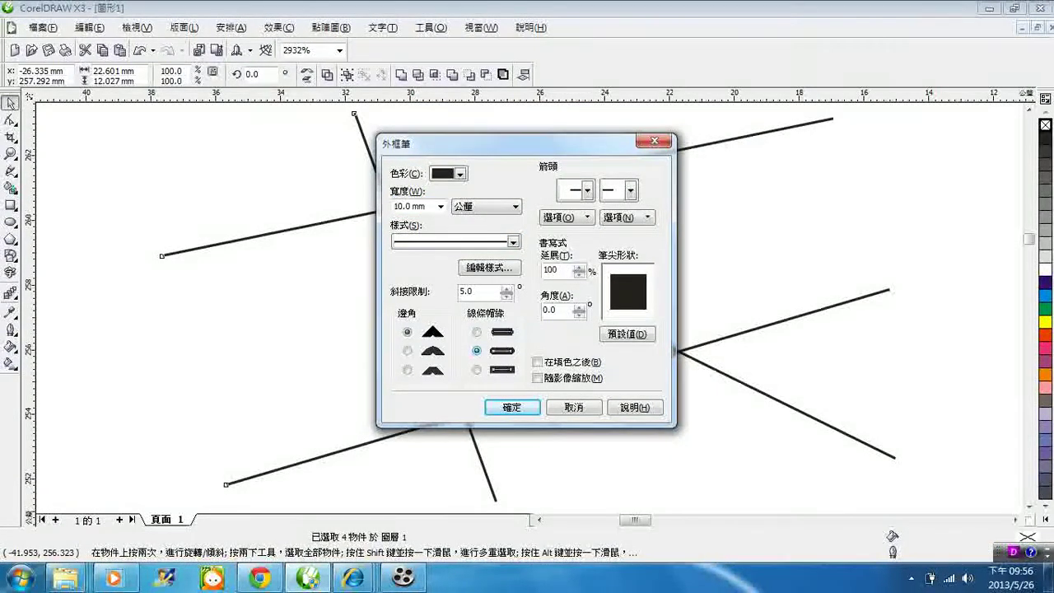
click(502, 403)
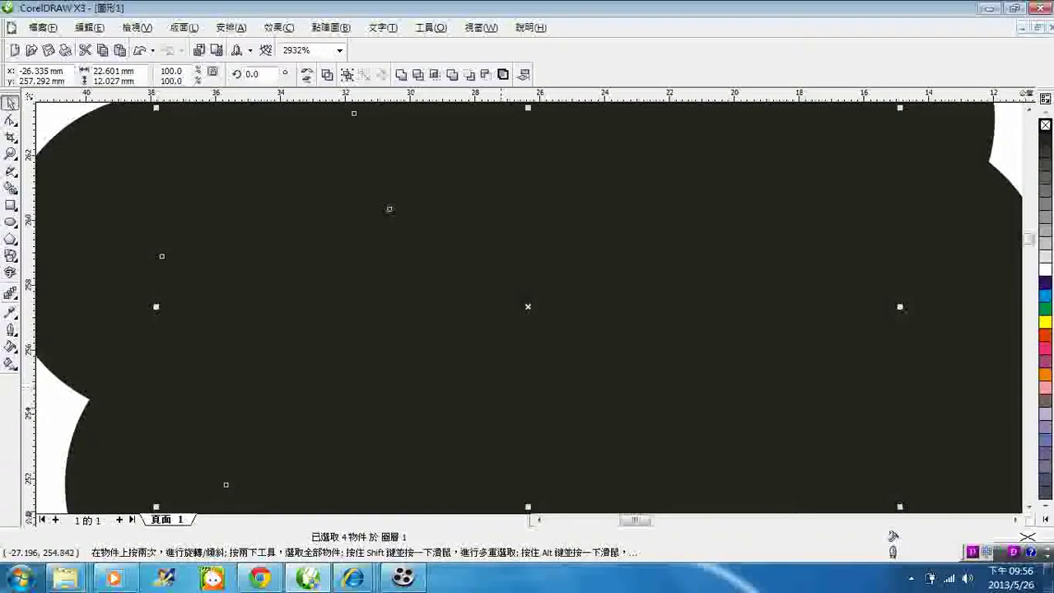
Step: Try outline widths of 5 mm and 3 mm on the four selected lines
key(F12)
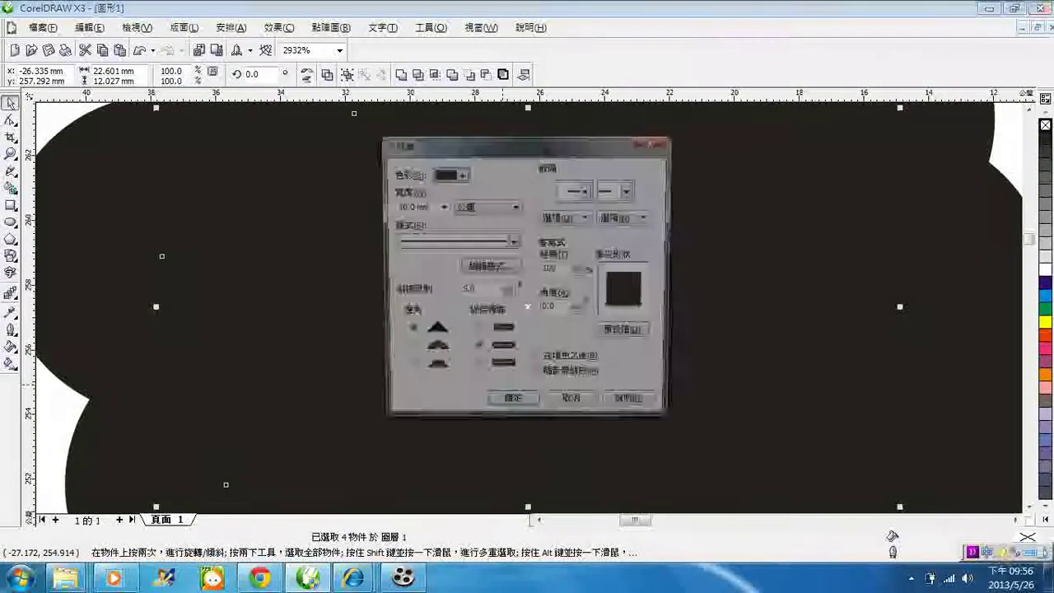
key(Tab)
text(5)
key(Return)
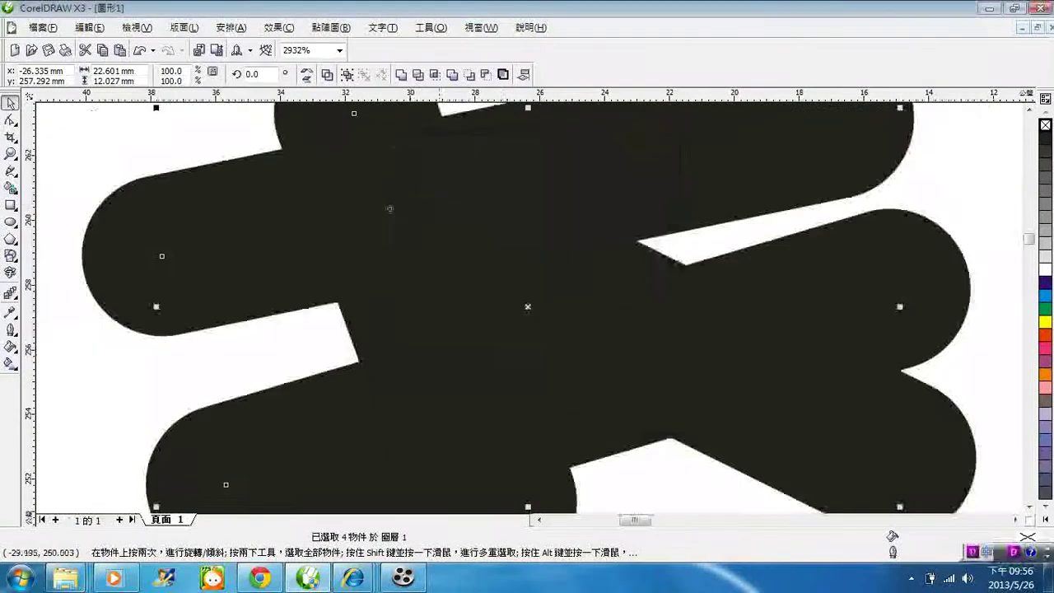
key(F12)
key(Tab)
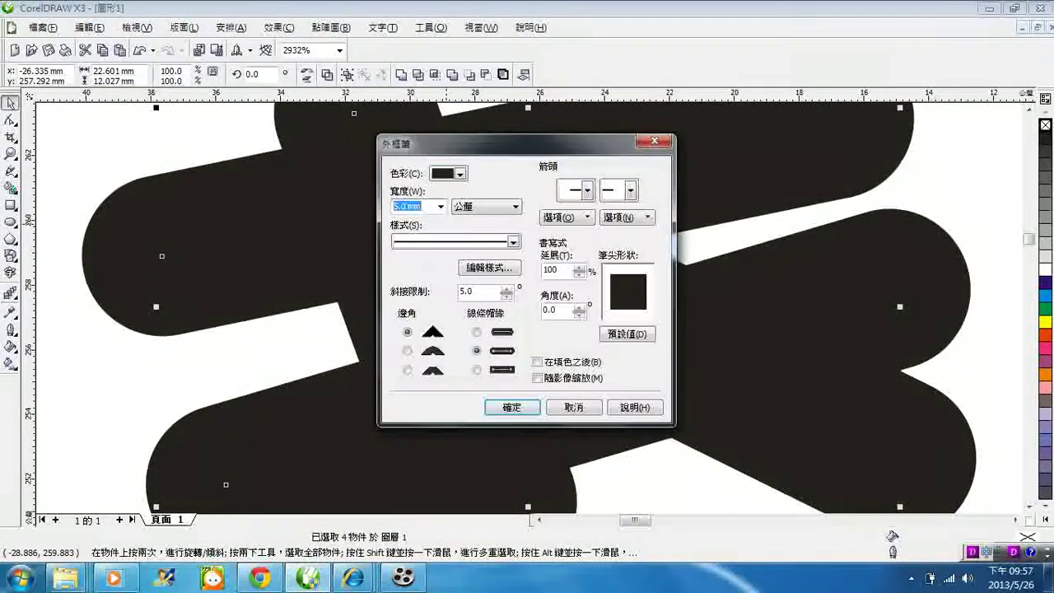
text(3)
key(Return)
Step: Set the outline width of the four lines to 1.5 mm and deselect them
key(F12)
key(Tab)
text(1.5)
key(Return)
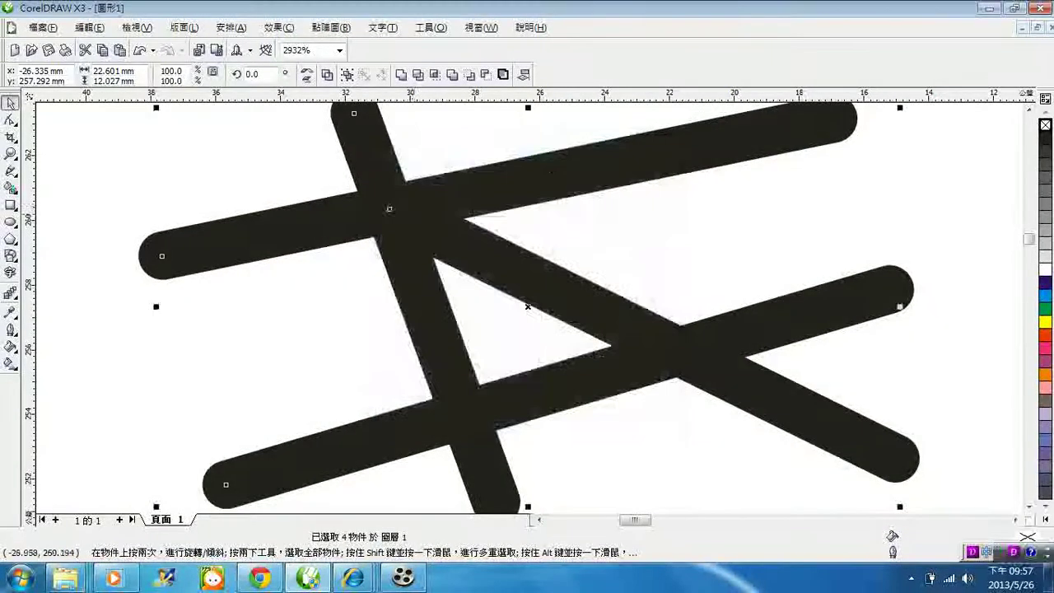
scroll(510, 416, down, 2)
scroll(508, 442, up, 2)
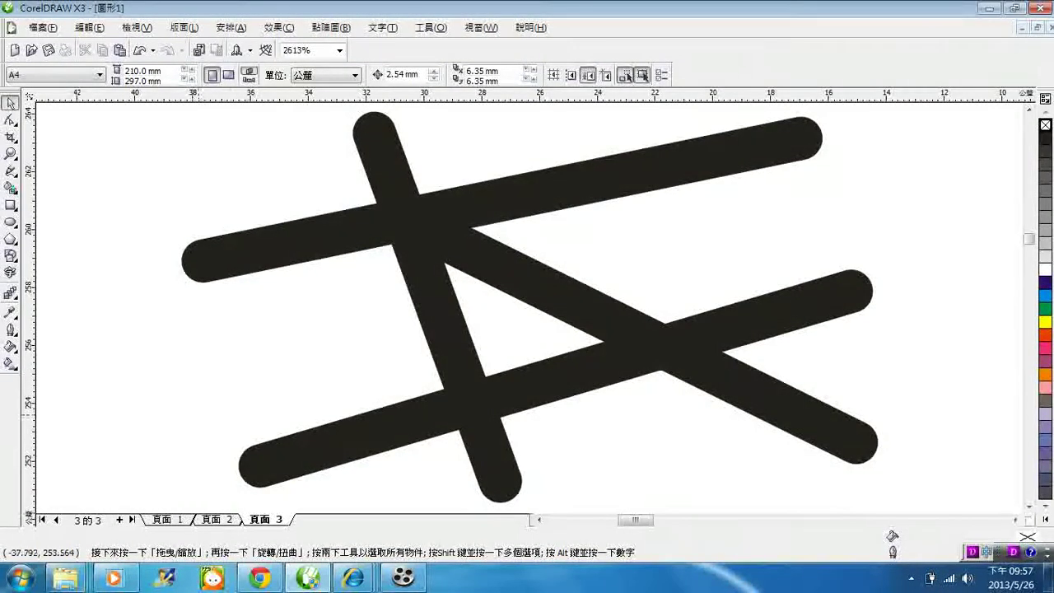
Step: Create a new blank document and activate the Dimension tool
key(ctrl+n)
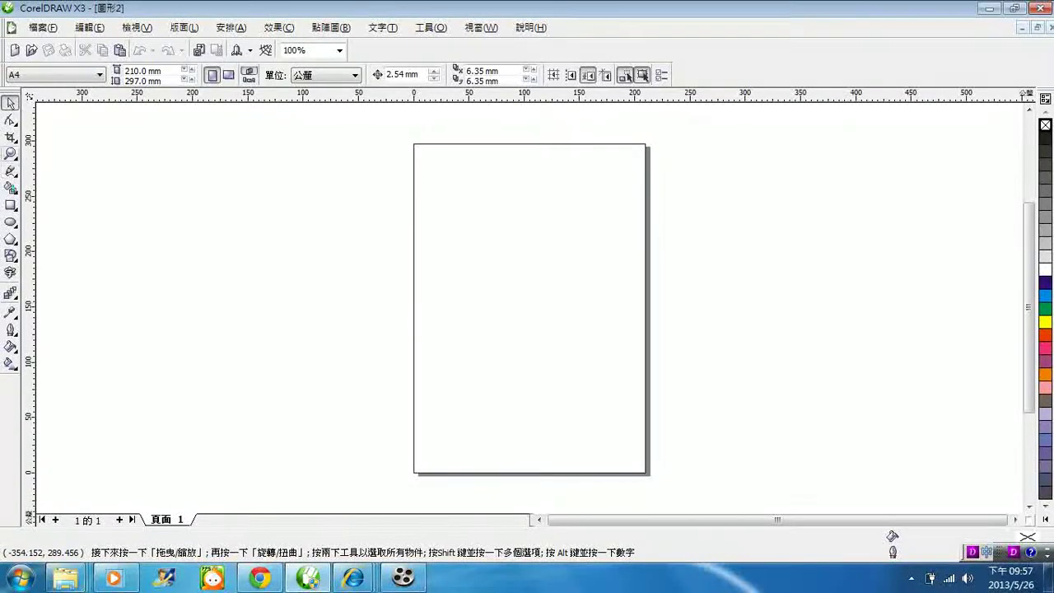
click(11, 171)
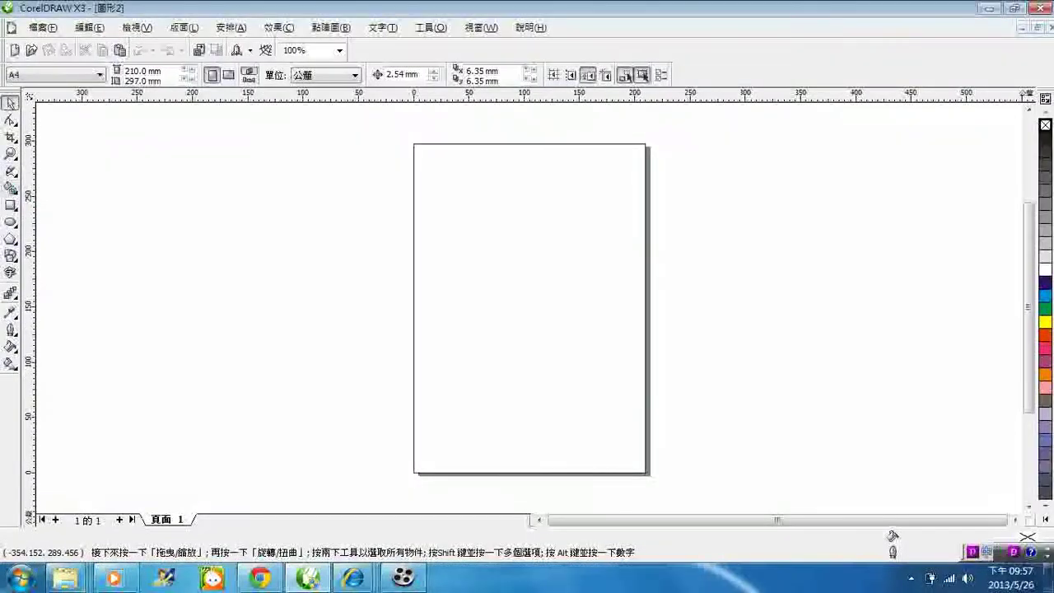
key(F5)
click(10, 171)
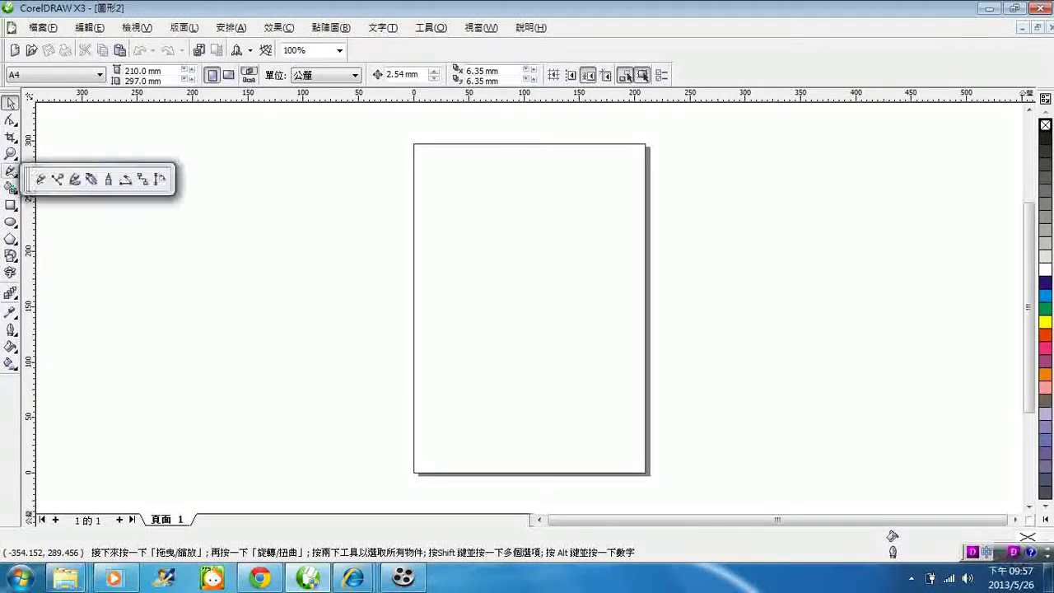
click(160, 178)
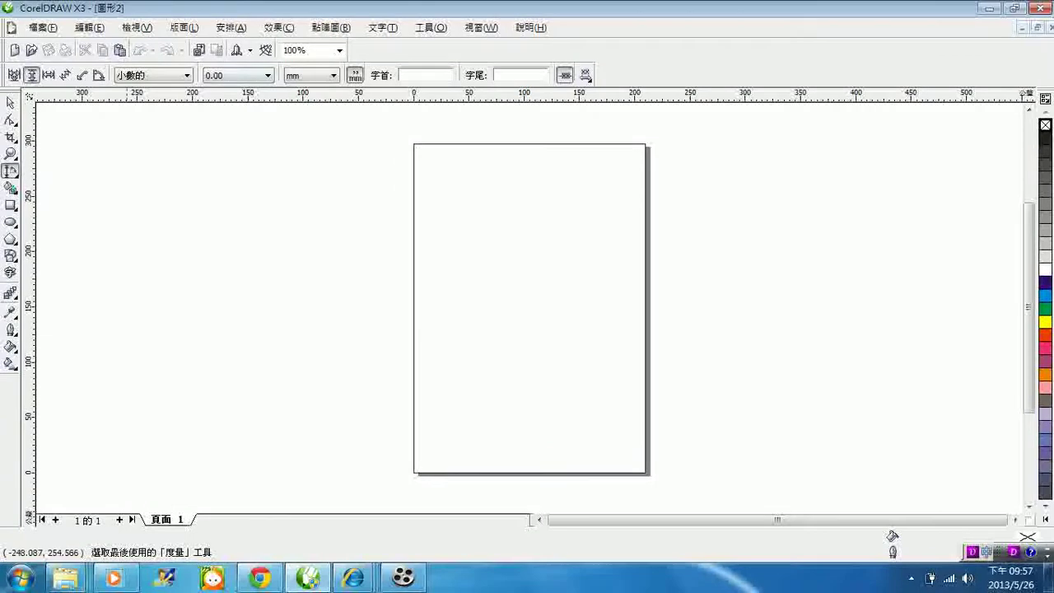
Step: Draw a rectangle about 214 mm wide and 89 mm high beside the page's left edge
click(11, 205)
mouse_move(128, 213)
mouse_down()
mouse_move(196, 262)
mouse_move(365, 311)
mouse_up()
scroll(251, 224, up, 1)
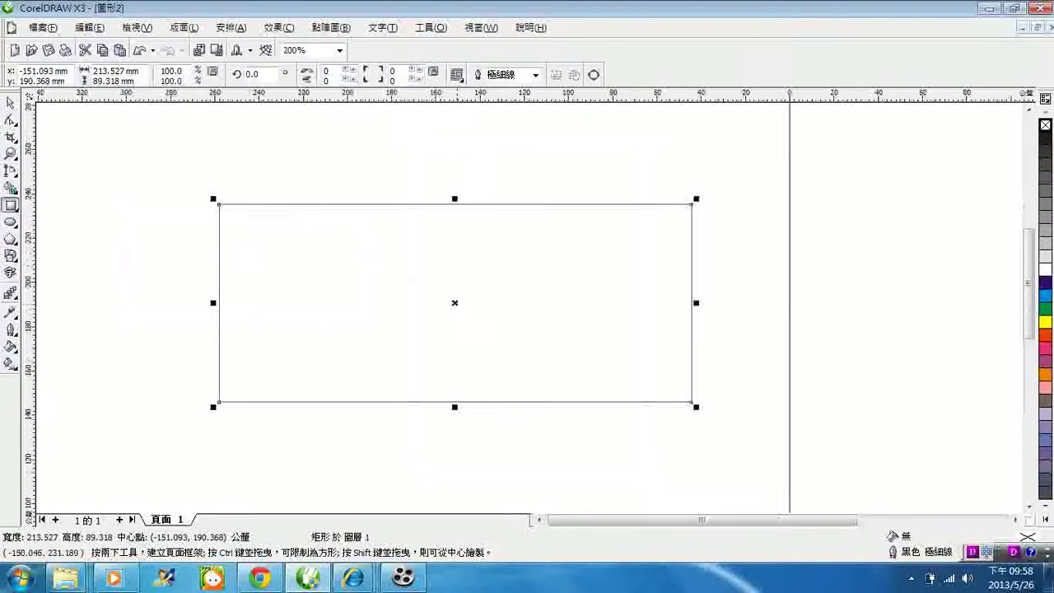
Step: Add a vertical dimension for the rectangle's height, placed outside its left edge
click(11, 170)
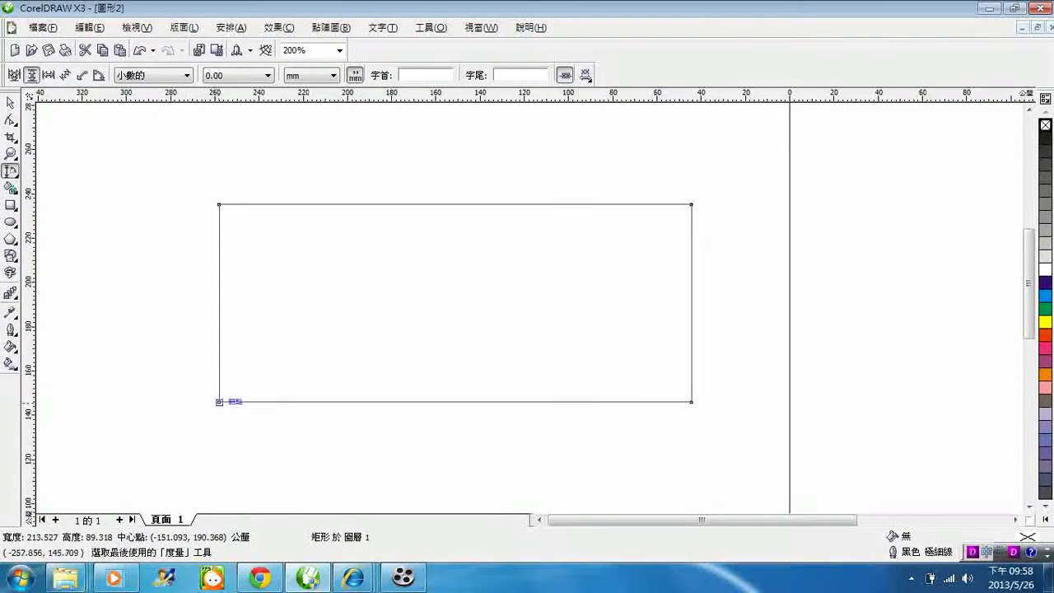
click(219, 401)
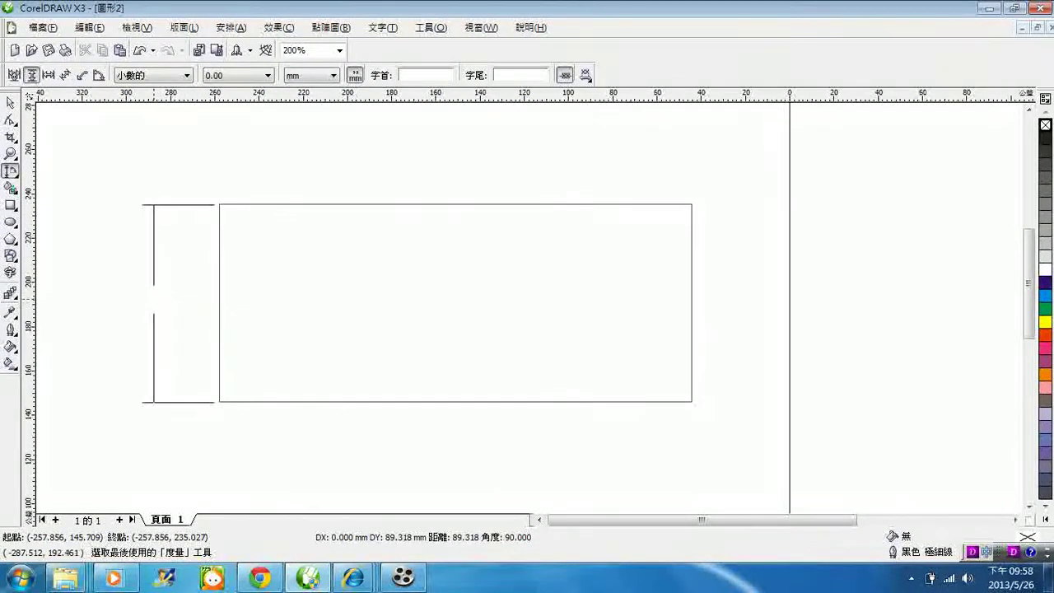
click(154, 297)
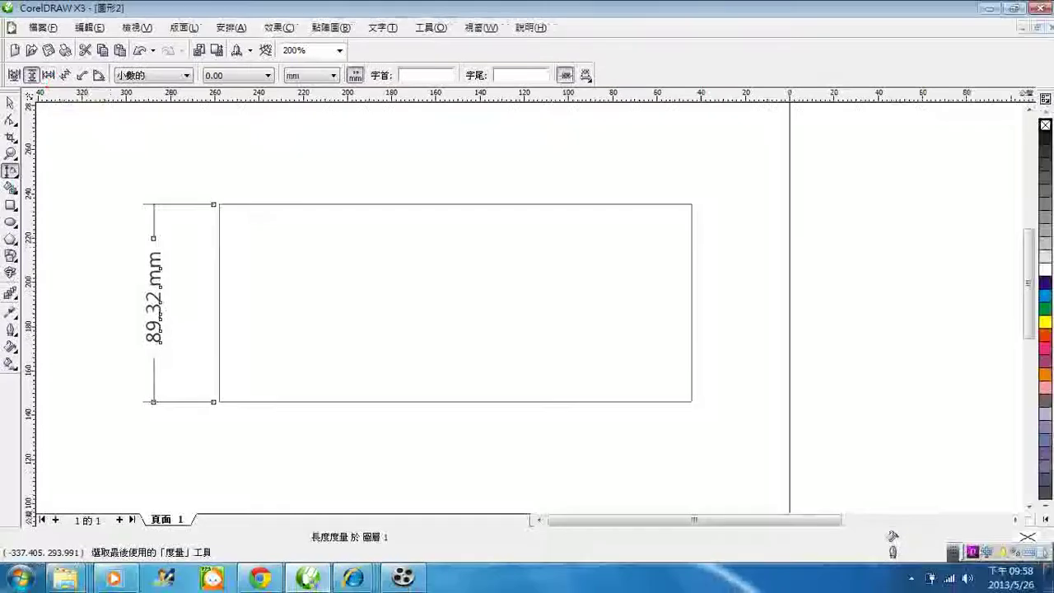
Step: Add a horizontal dimension for the rectangle's width, placed above its upper edge
click(48, 75)
drag(219, 204, 692, 204)
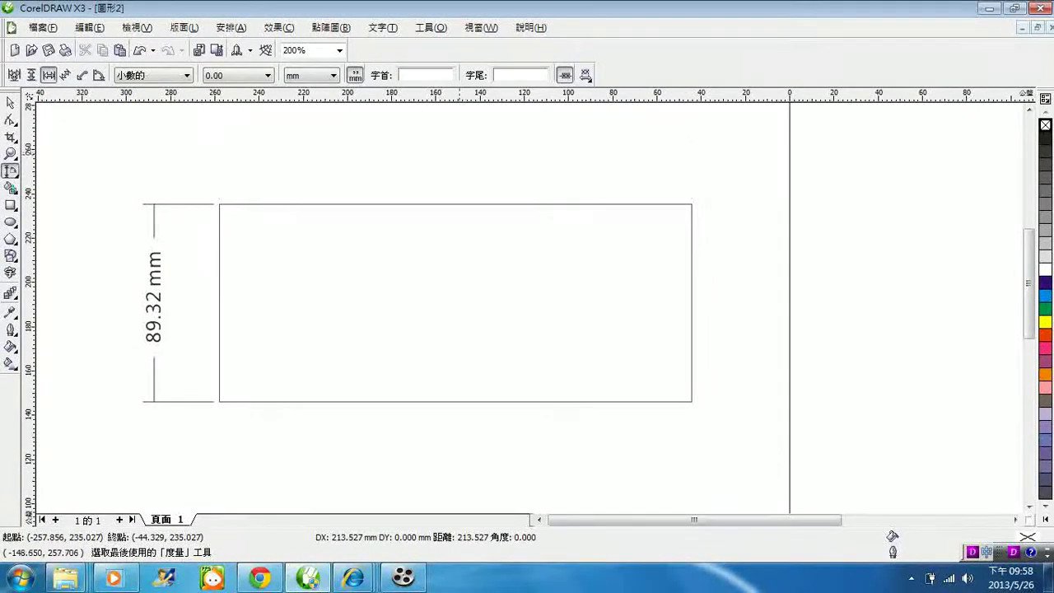
click(464, 156)
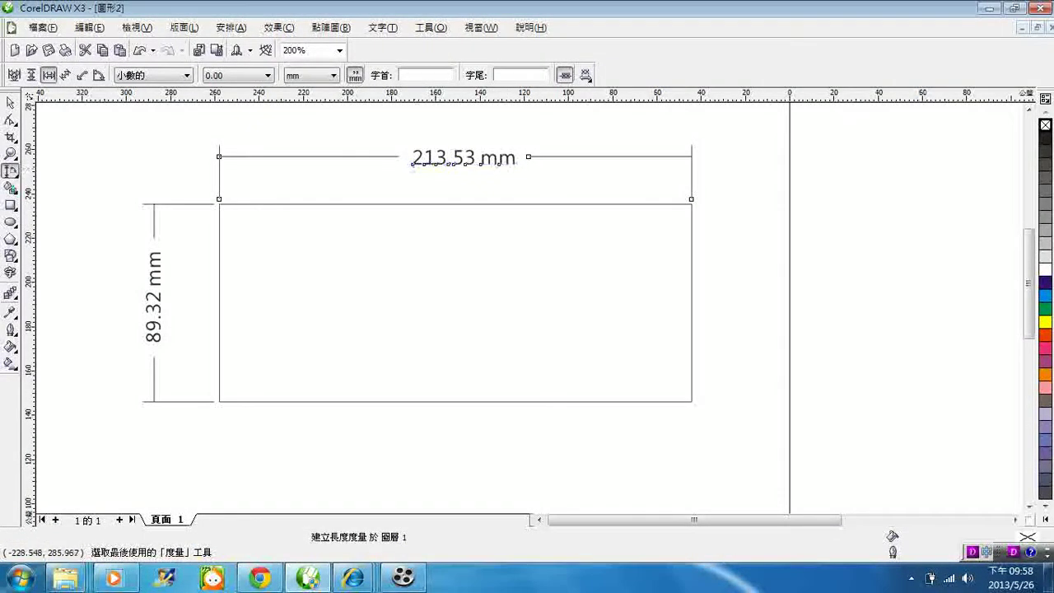
Step: Set the horizontal dimension's unit to 公分 and its precision to 0 decimal places
click(334, 75)
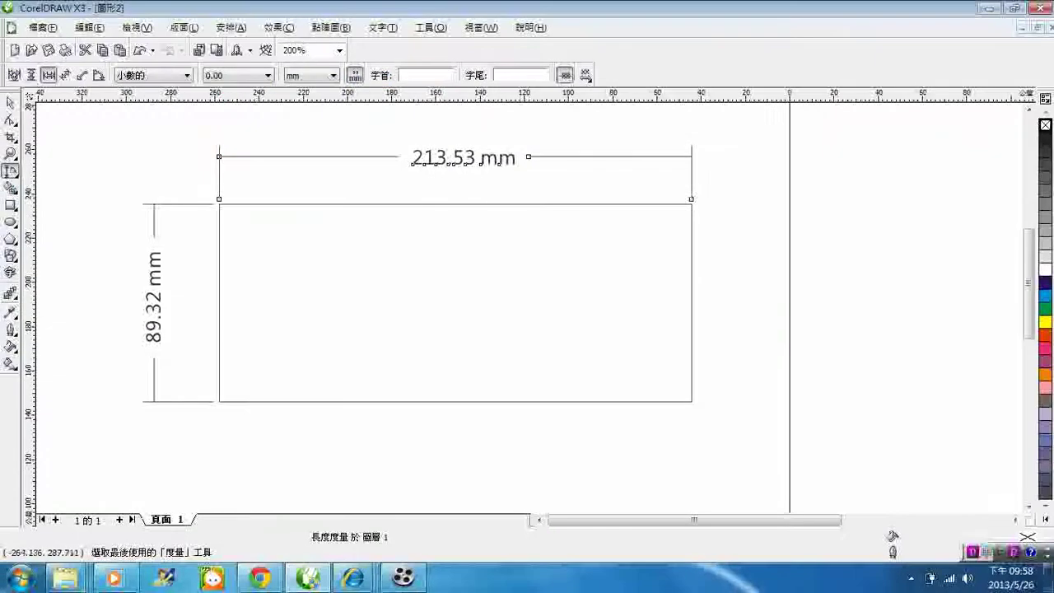
click(411, 59)
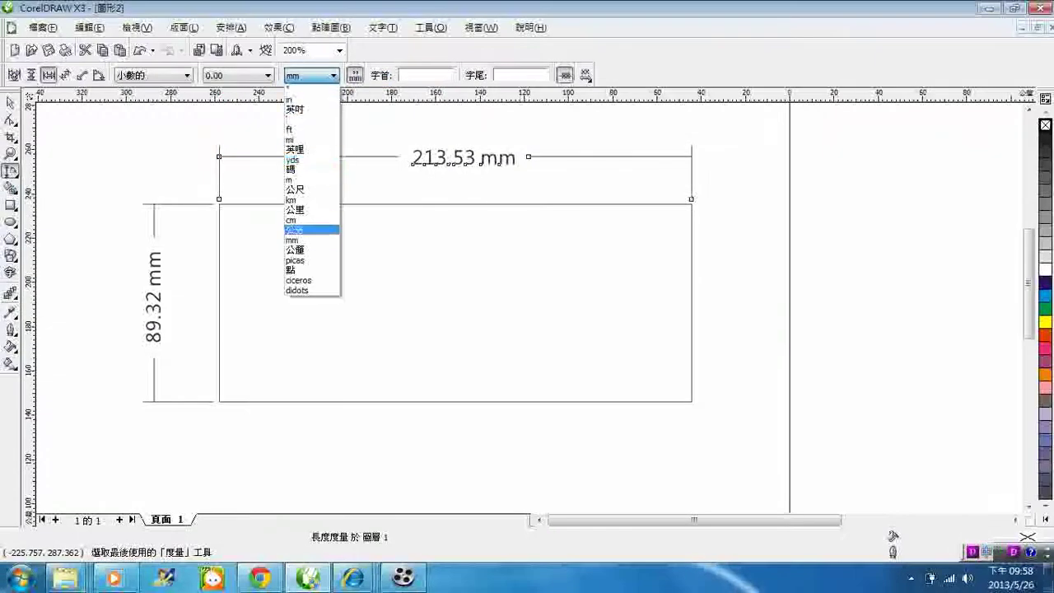
click(294, 229)
click(268, 75)
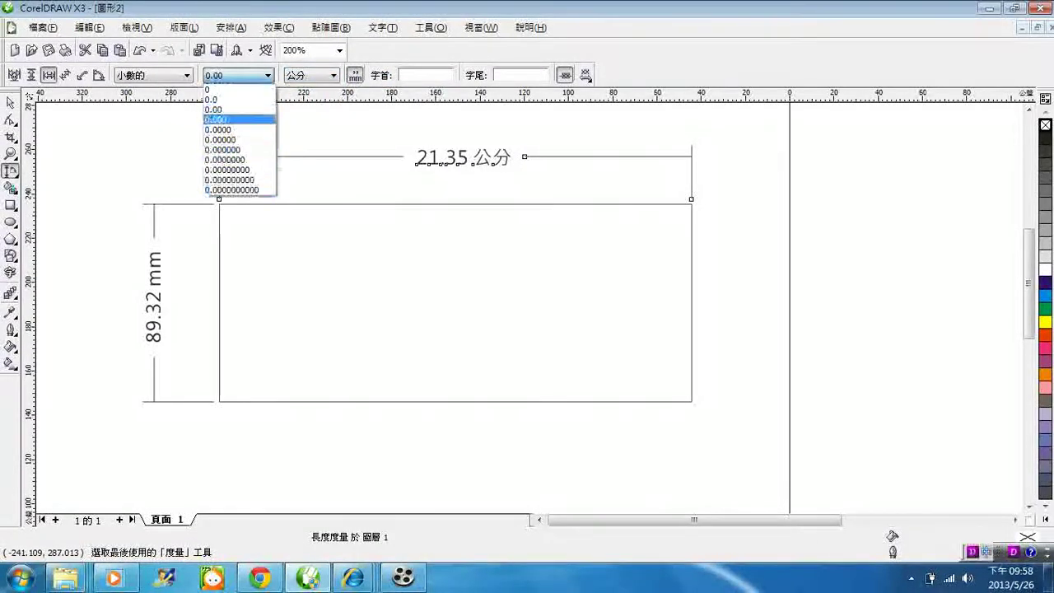
click(212, 89)
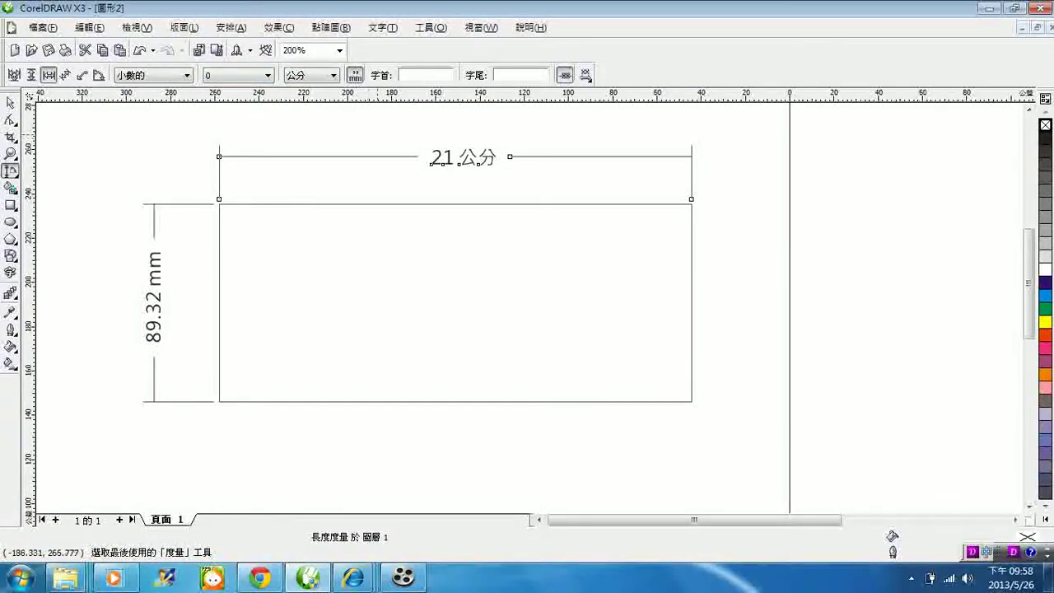
scroll(395, 136, up, 2)
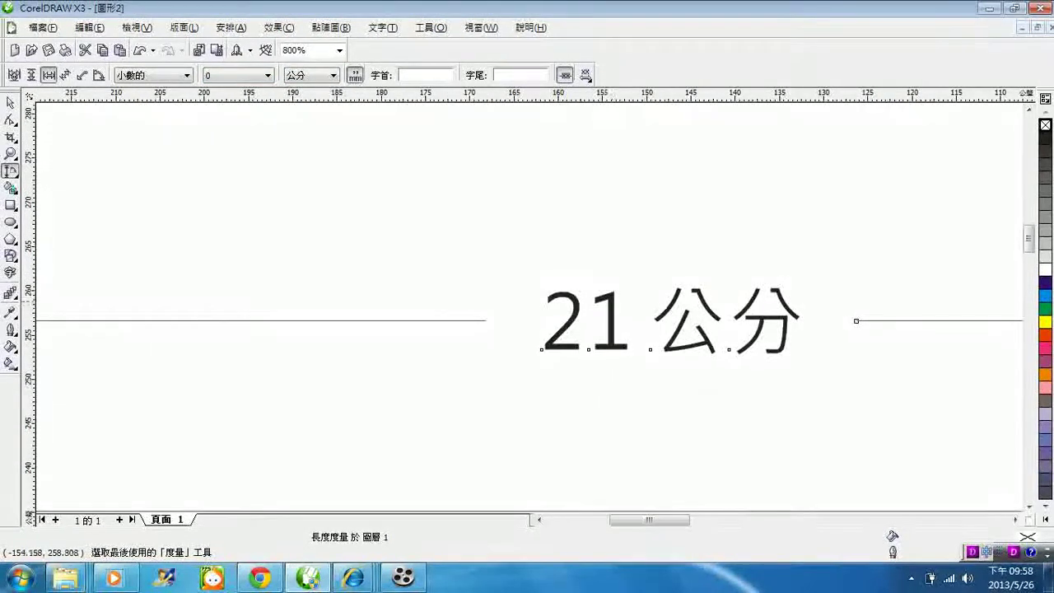
Step: Add an automatic horizontal dimension for the rectangle's width, placed below its lower edge, with mm units and 0.00 precision
scroll(605, 300, down, 2)
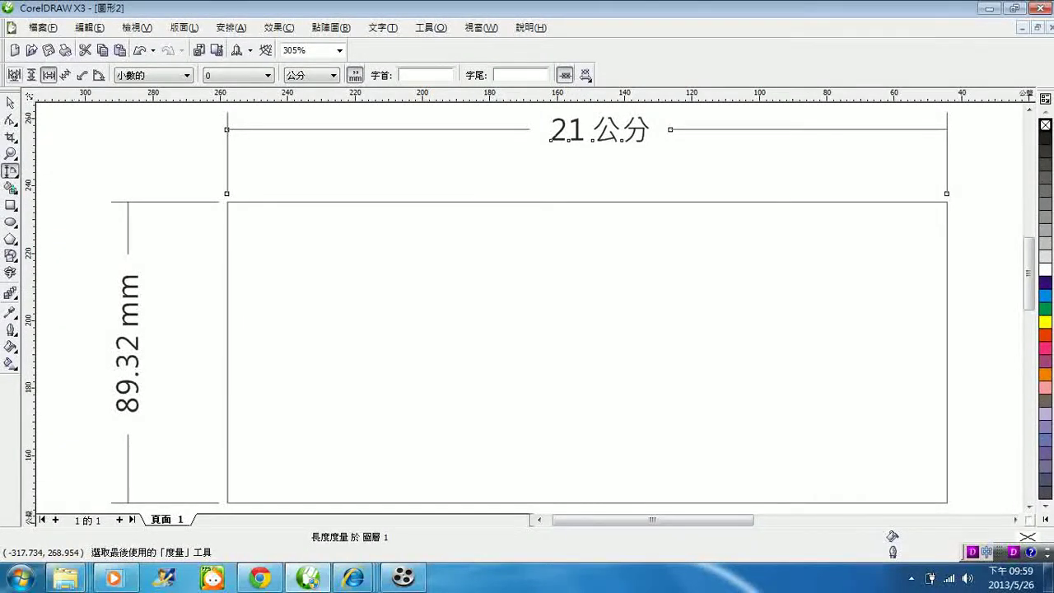
click(14, 75)
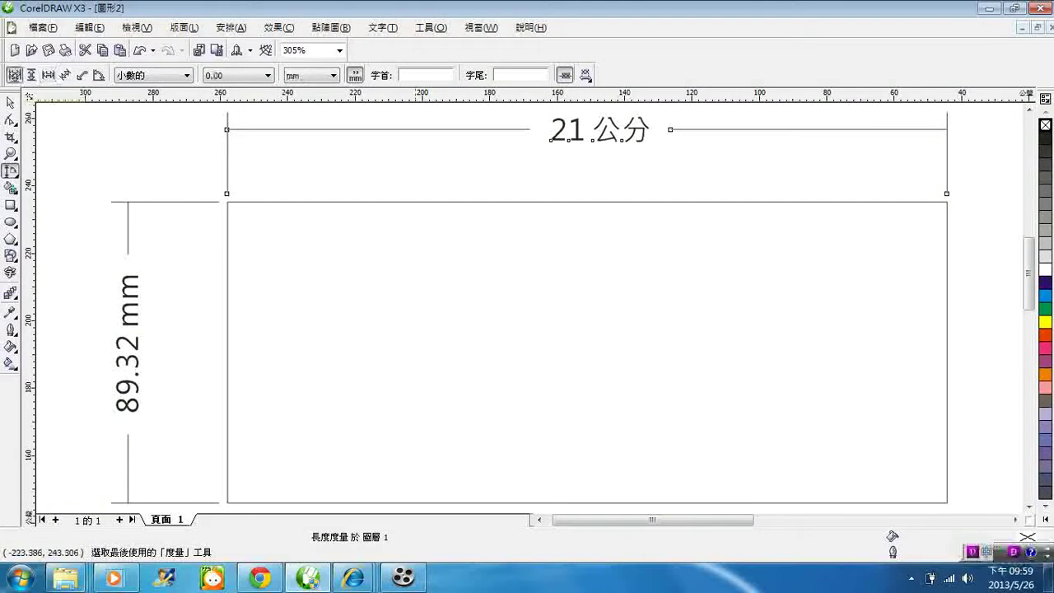
scroll(264, 352, down, 2)
scroll(377, 443, up, 2)
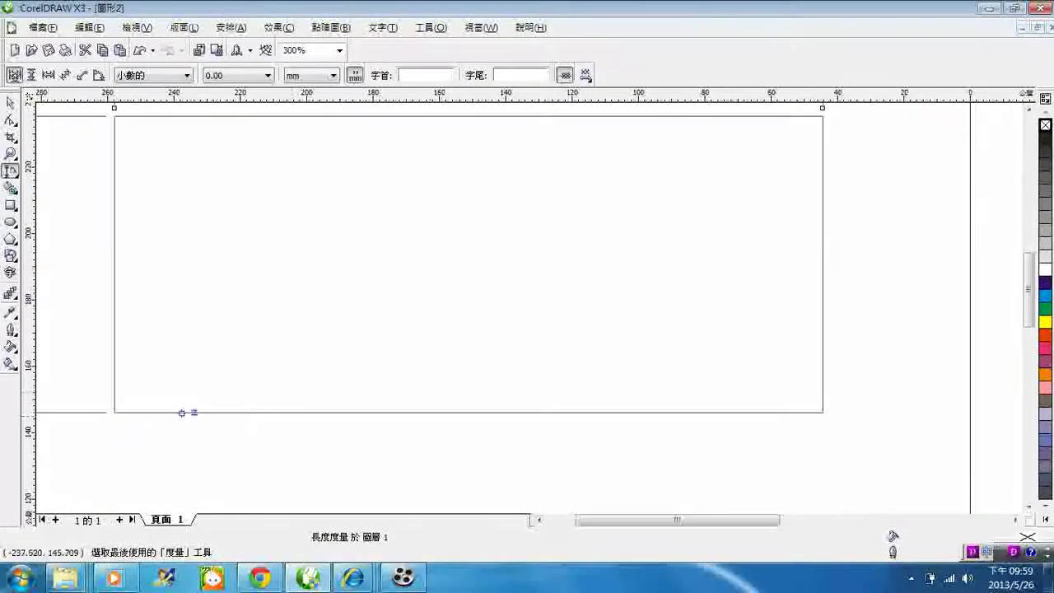
drag(247, 427, 277, 432)
drag(174, 422, 823, 412)
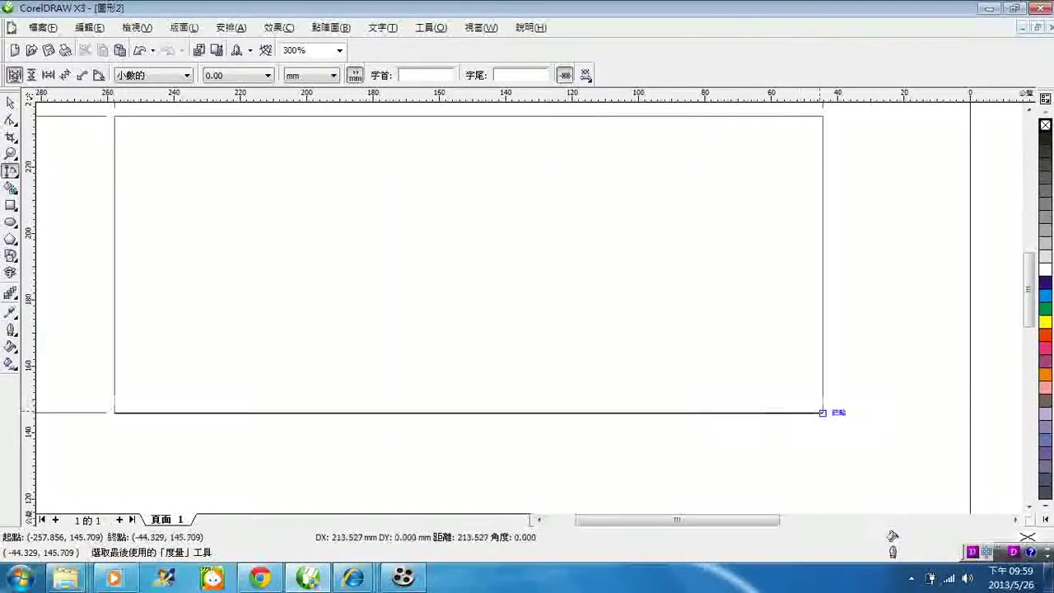
click(459, 462)
scroll(346, 181, down, 2)
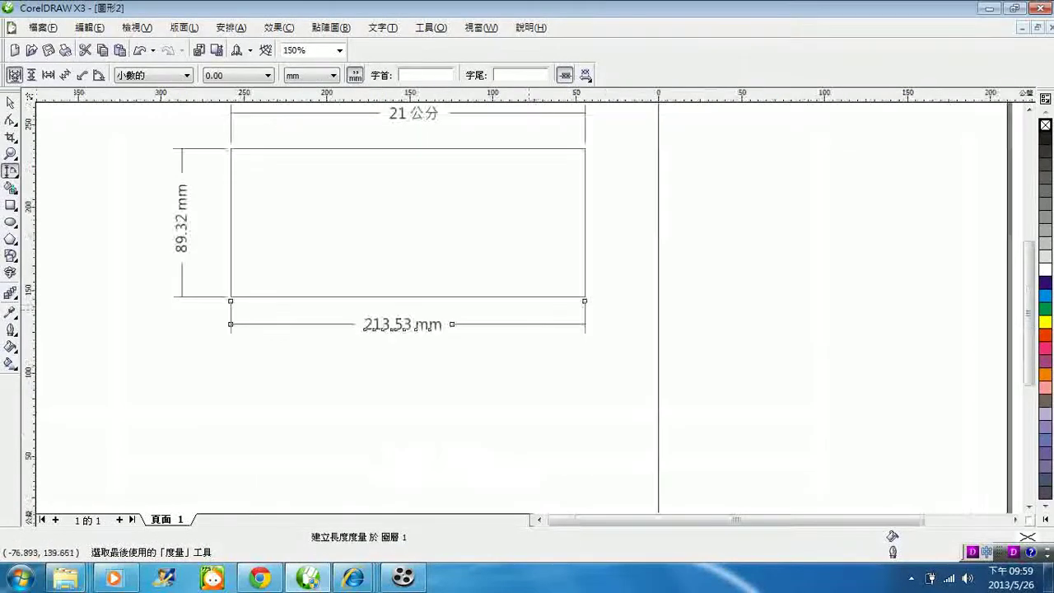
drag(584, 146, 585, 300)
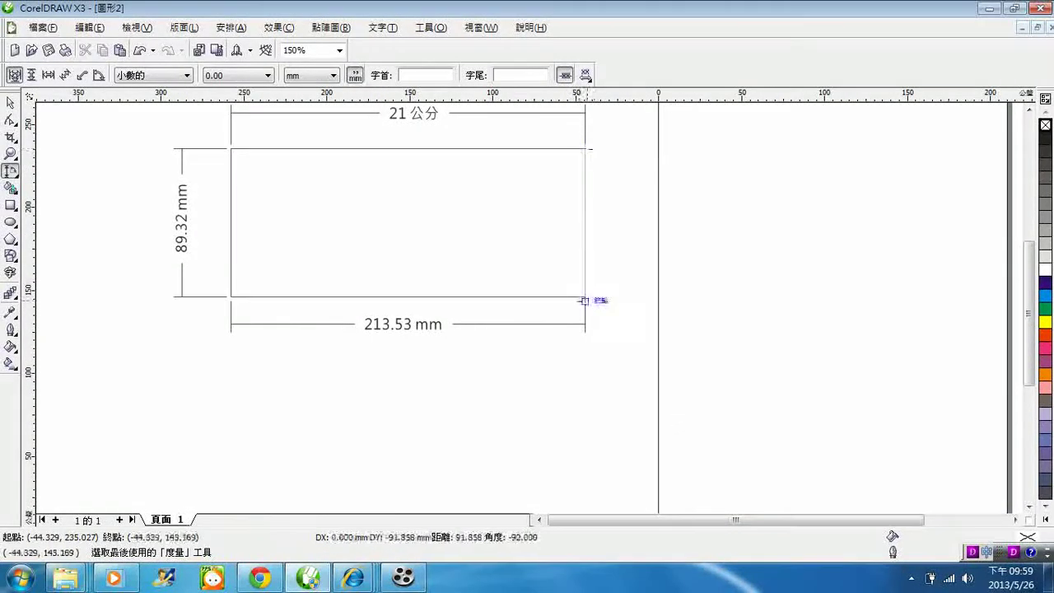
key(Escape)
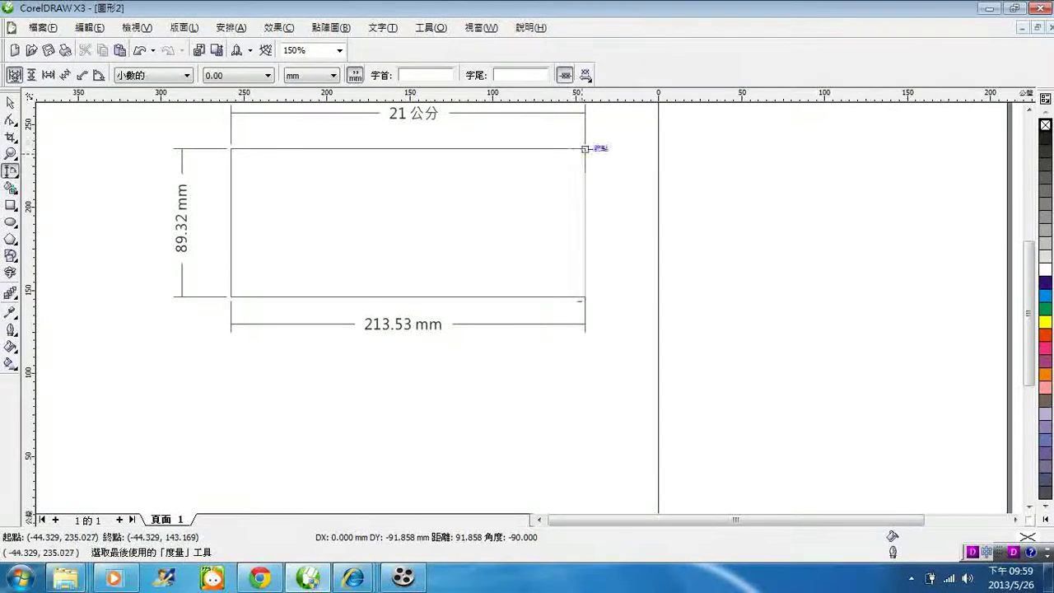
drag(585, 149, 581, 300)
click(583, 301)
key(ctrl+z)
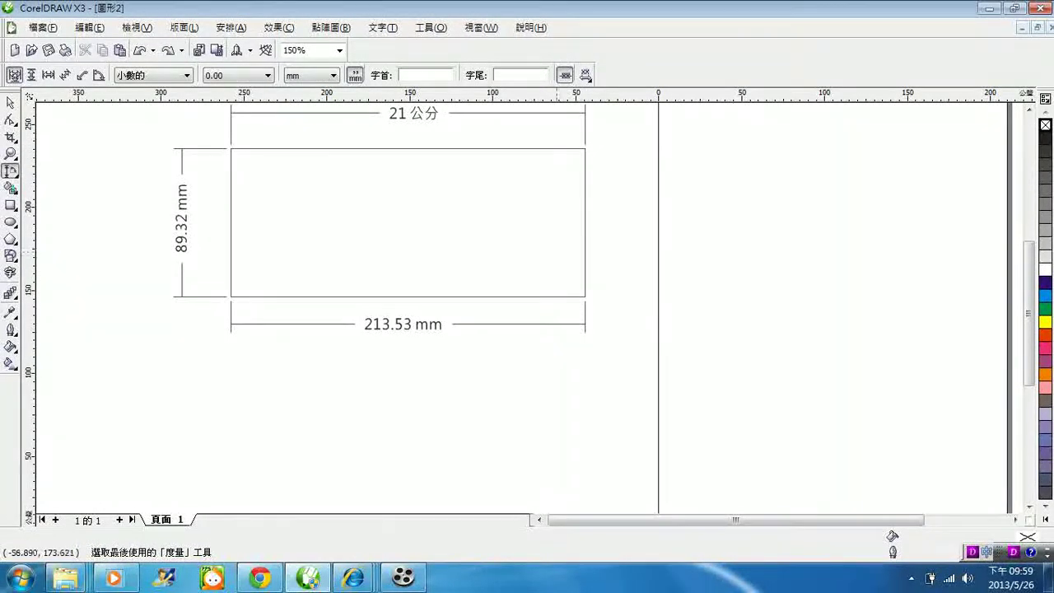
Step: Fit all the drawn objects in view and show the line-drawing tools grouped with the Dimension tool
key(F4)
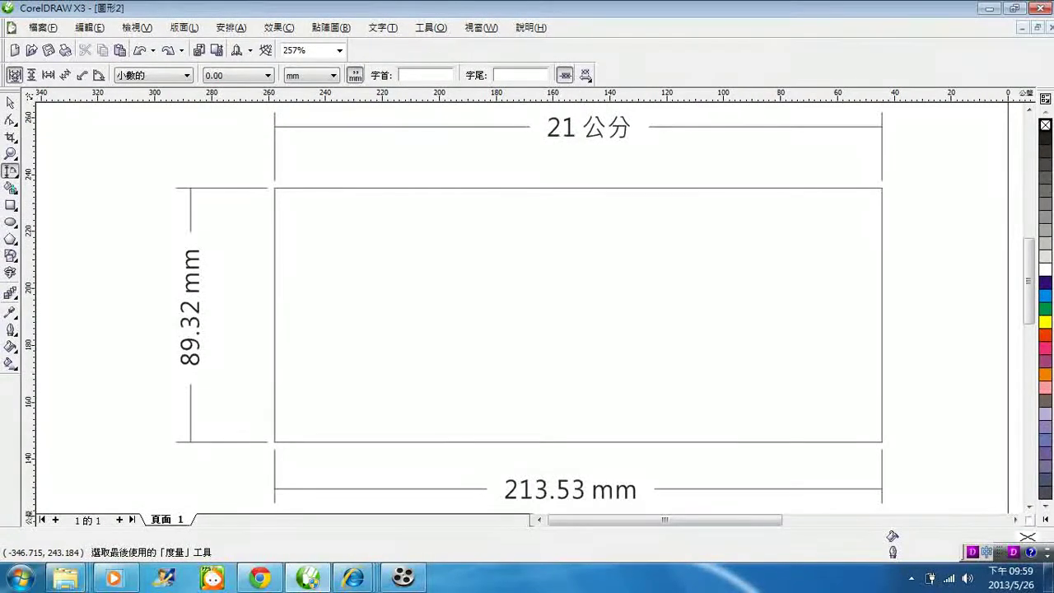
click(11, 171)
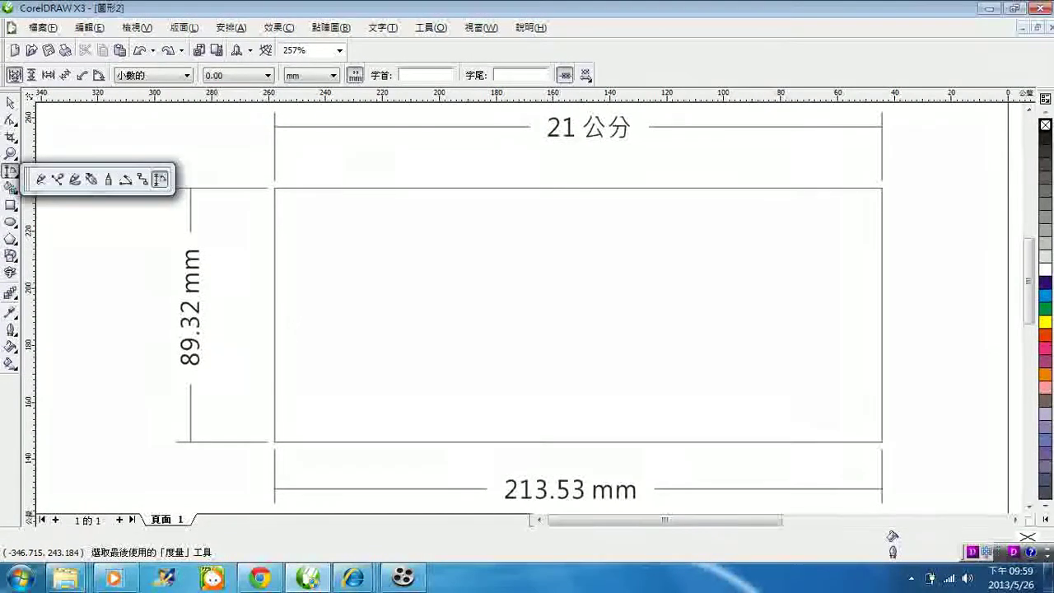